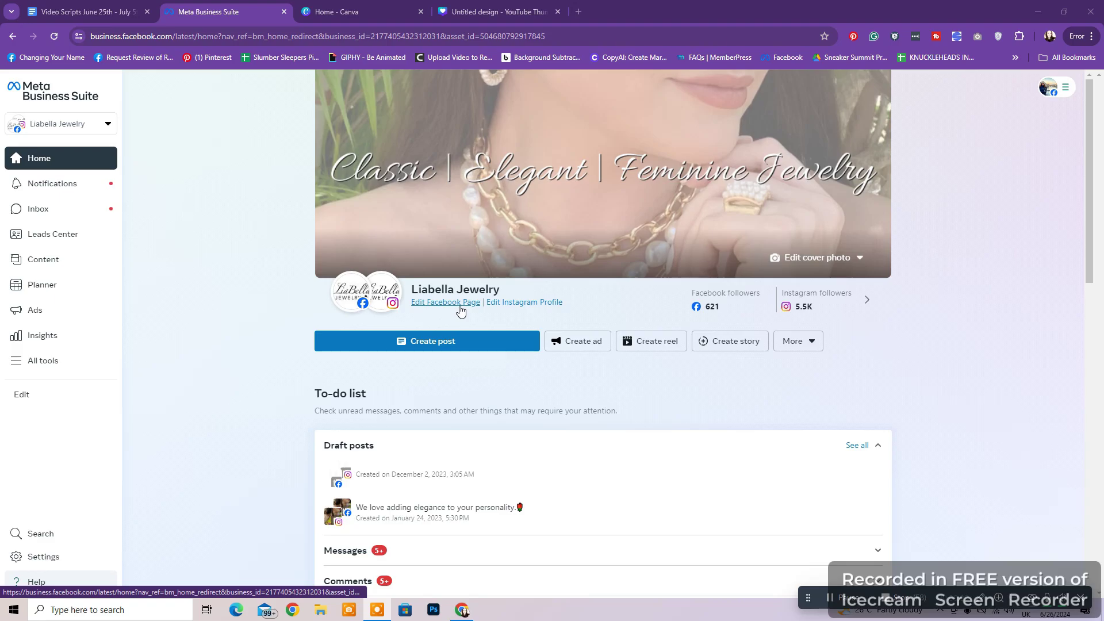
Open the Facebook Page editing link in a new tab and switch to it
right_click(439, 307)
click(454, 315)
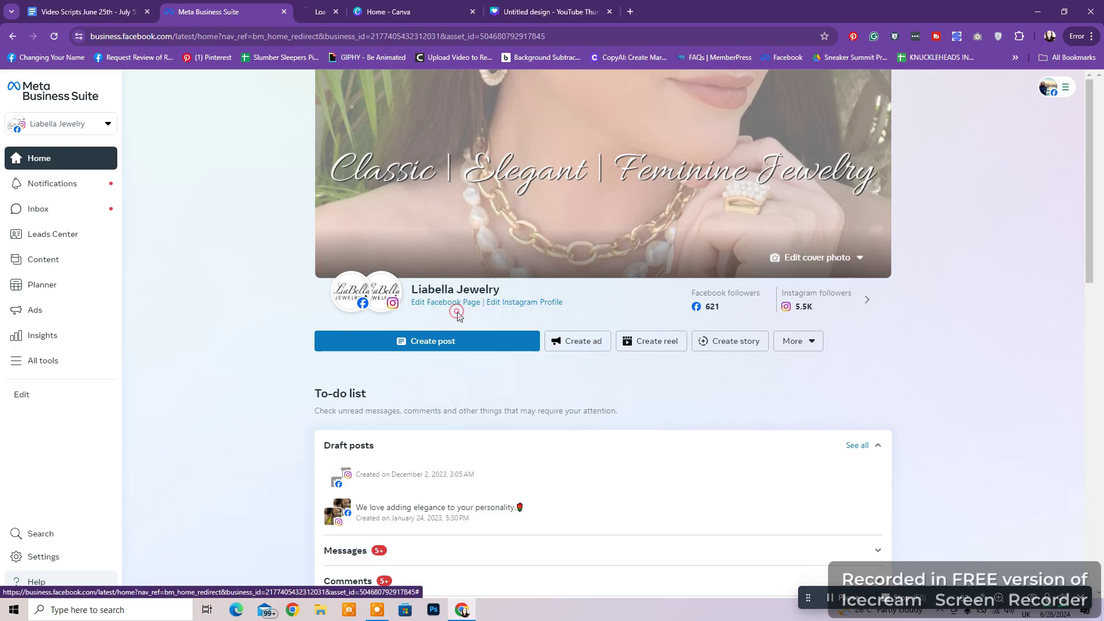
click(367, 7)
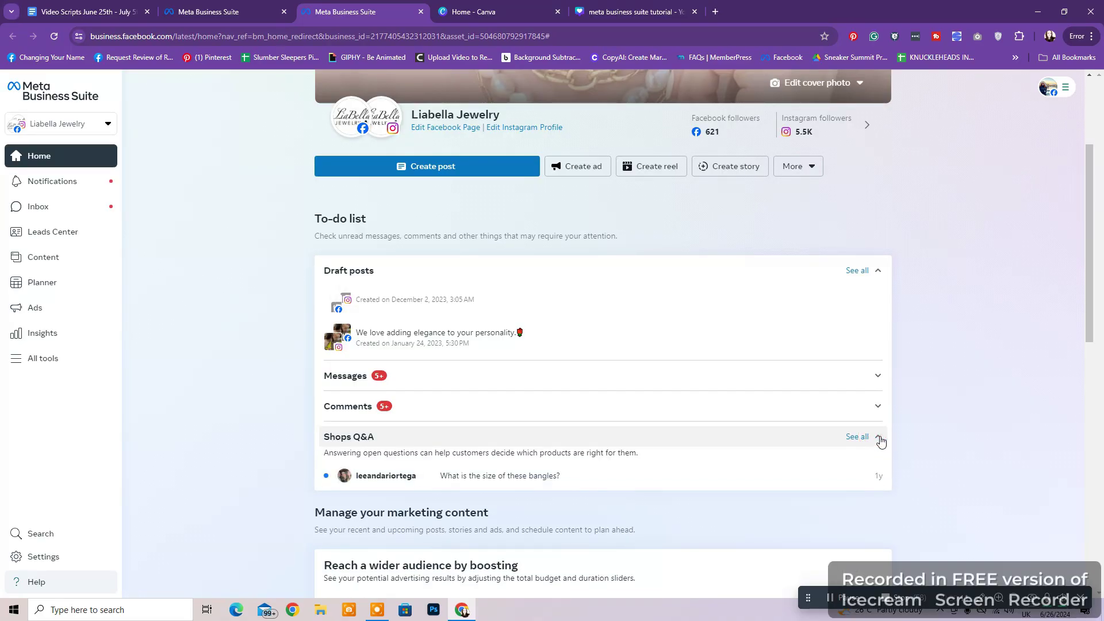
Collapse the Shops Q&A to-do section, check the More creation options, and scroll down the home page
click(880, 438)
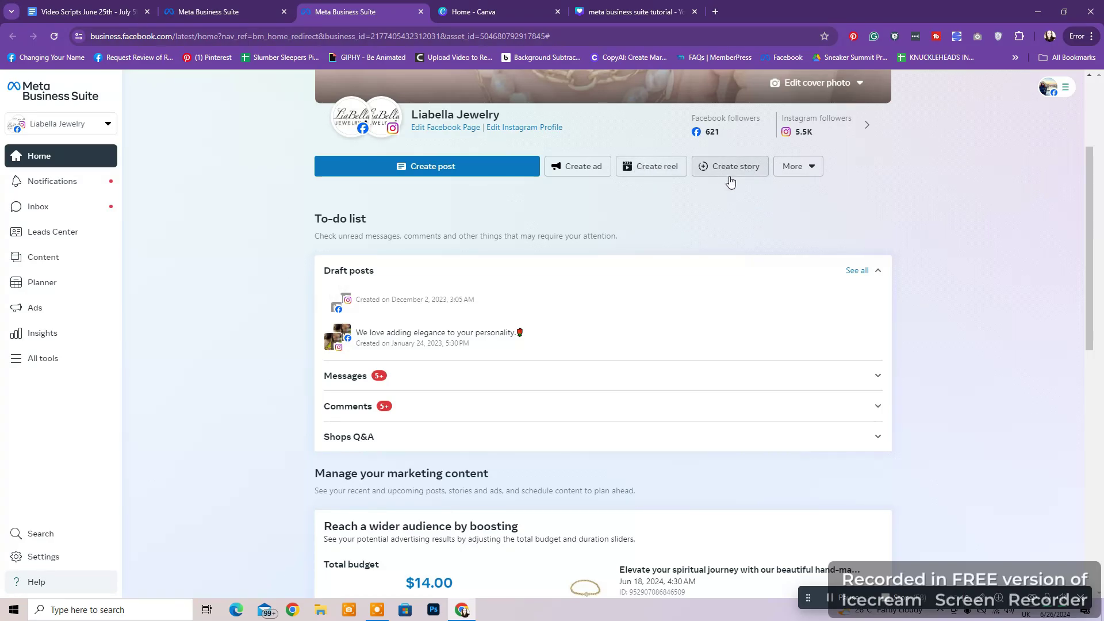
click(818, 167)
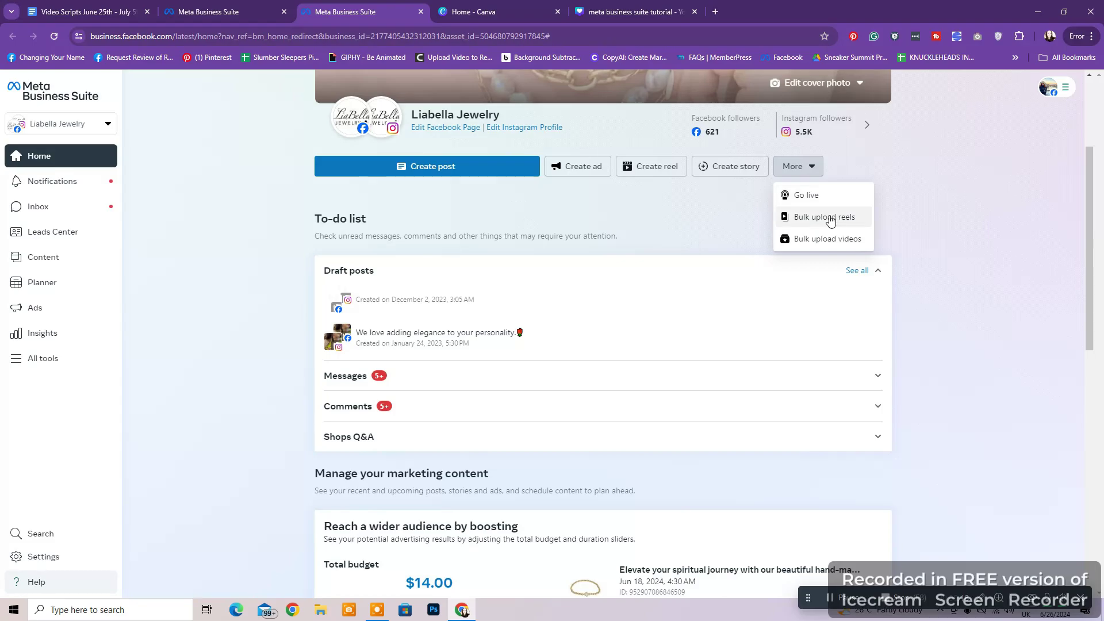
click(943, 242)
scroll(938, 248, down, 4)
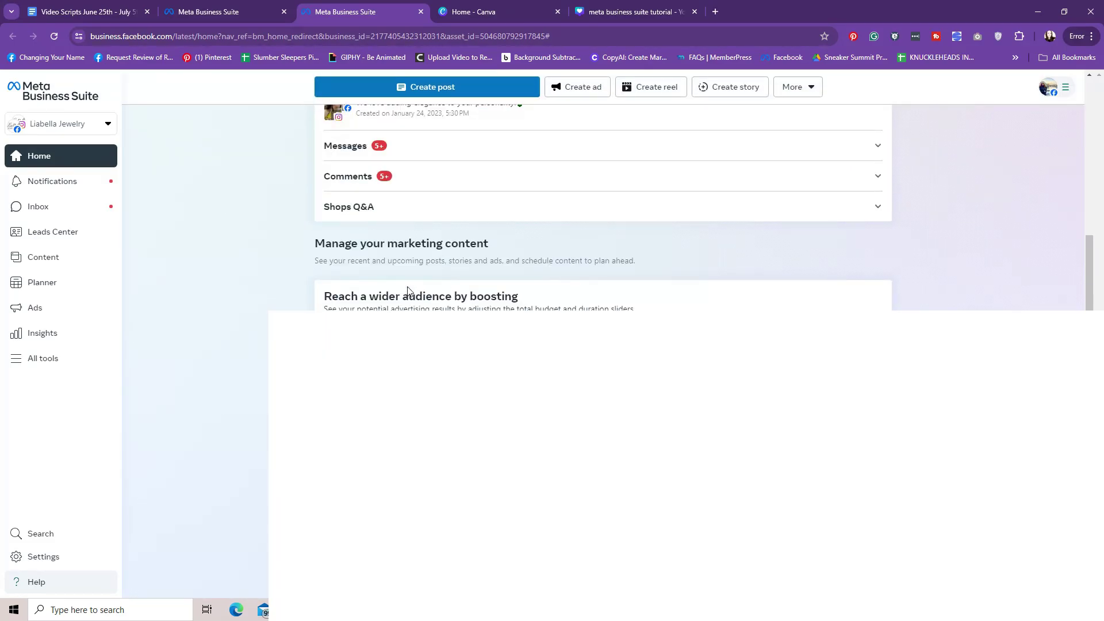
scroll(368, 253, down, 1)
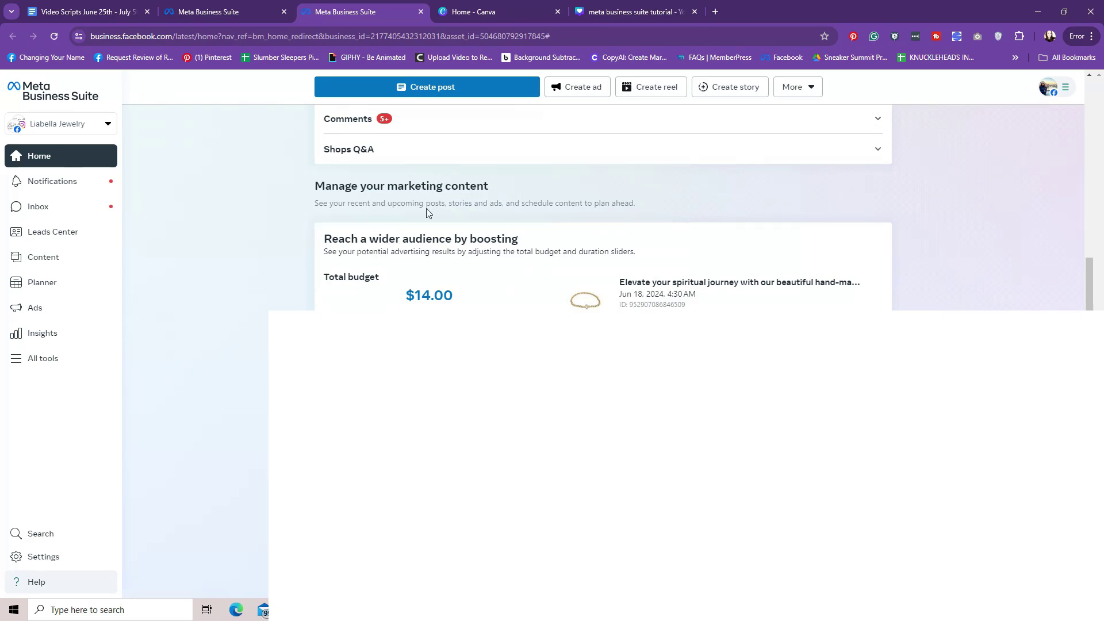
From the Planner calendar, start a post for Jun 27, 2024 at 10:00 AM and view Add photo options
scroll(340, 197, down, 4)
click(340, 196)
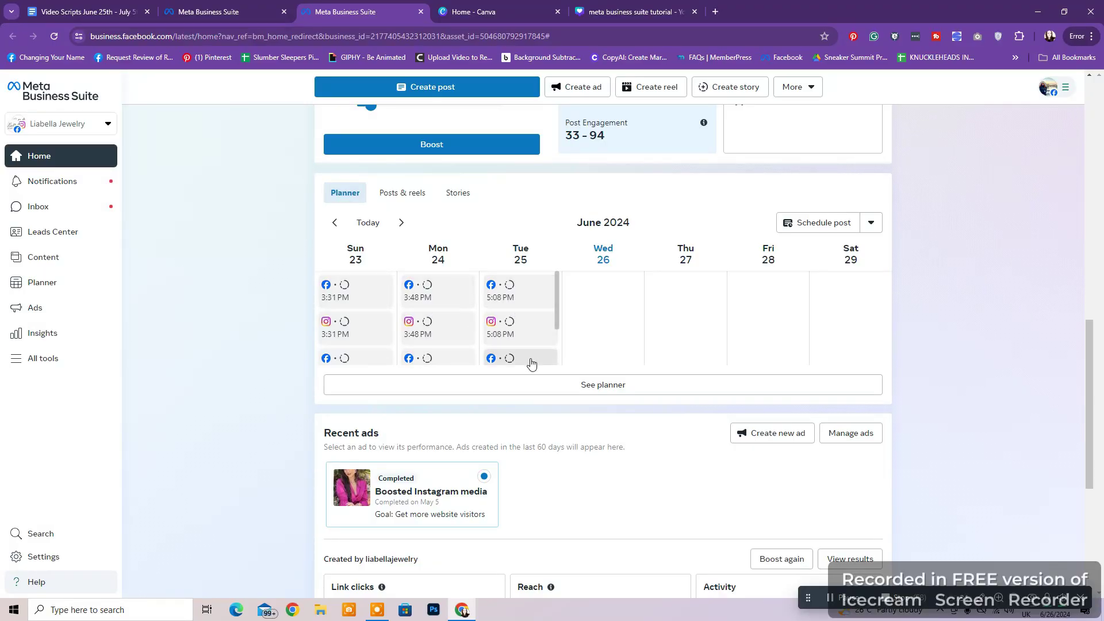
click(603, 260)
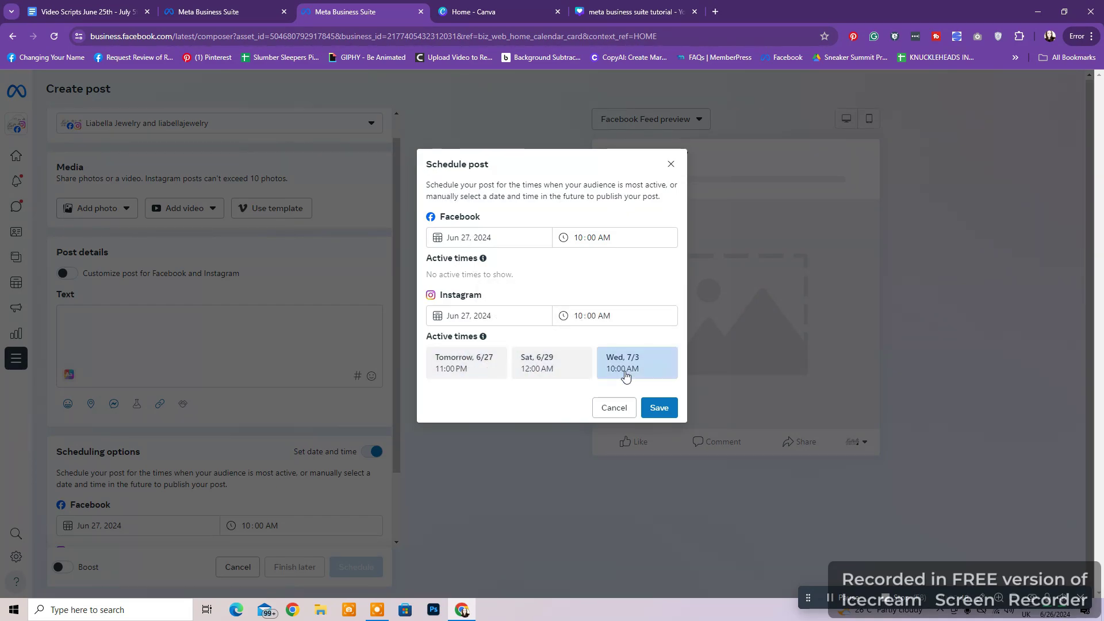
click(670, 165)
click(94, 209)
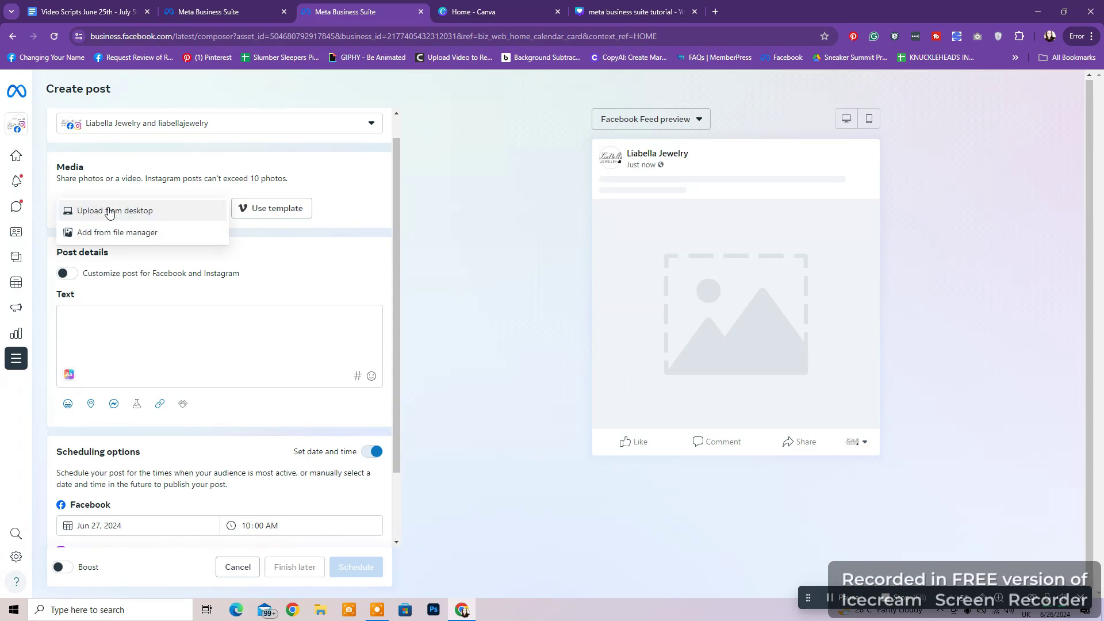
Back on the other tab, look over the Edit Instagram Profile details, then close them
click(271, 13)
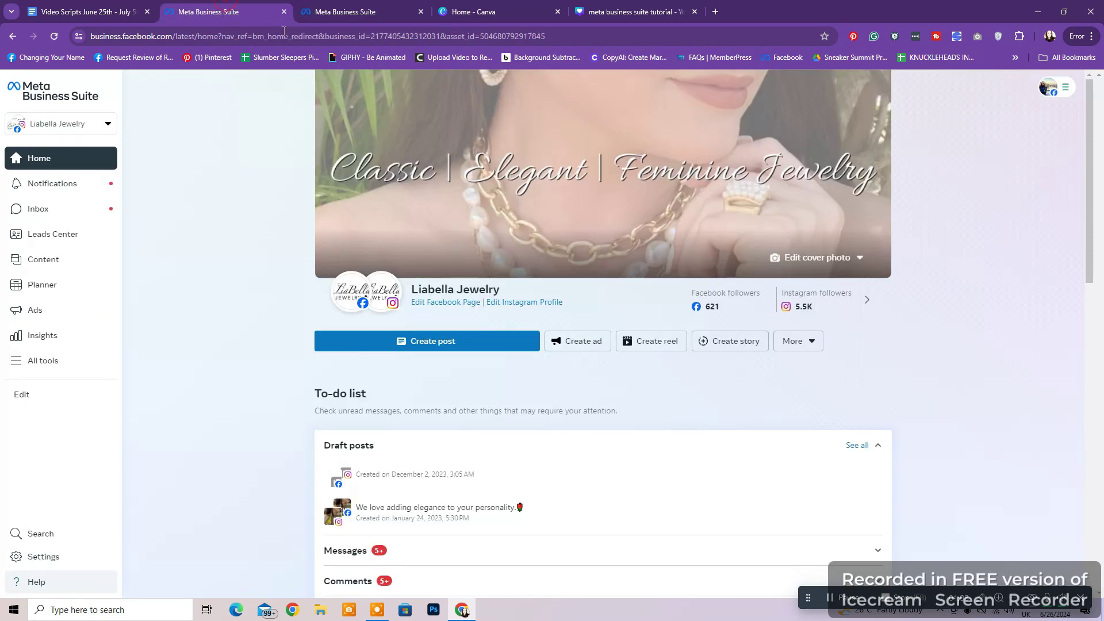
click(543, 305)
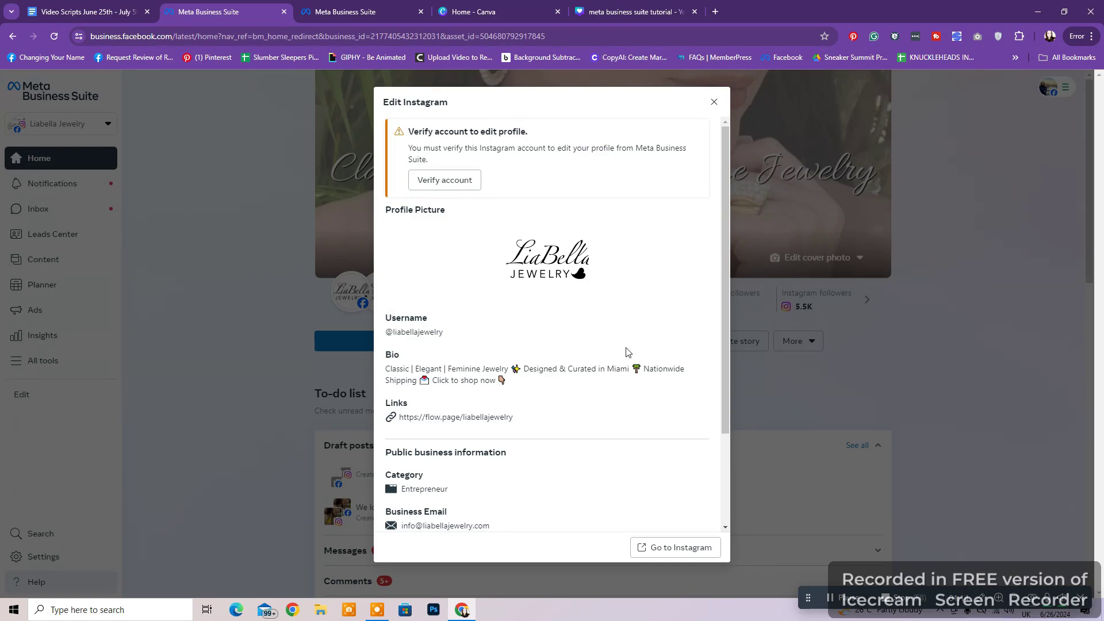
scroll(627, 352, down, 1)
scroll(578, 271, down, 1)
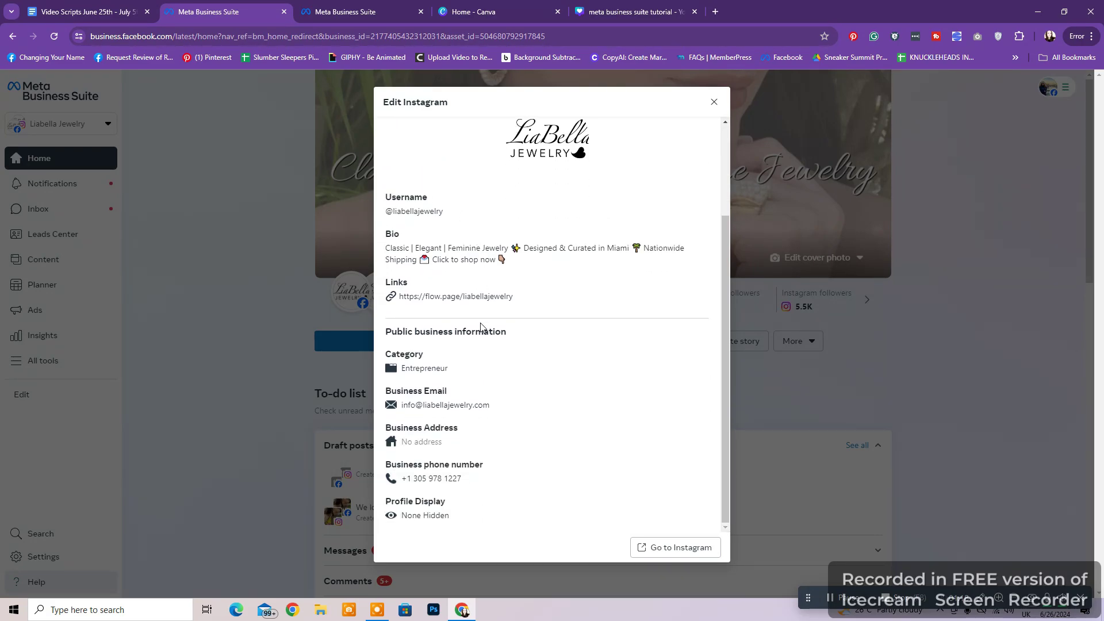
click(714, 102)
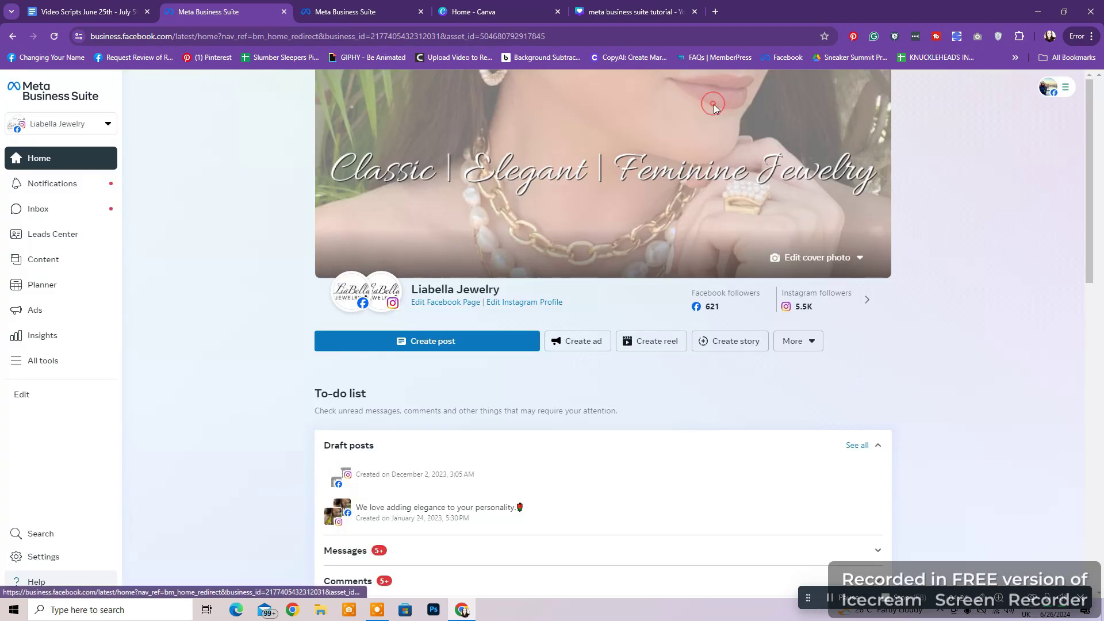
Open the Business insights summary from the followers card and start creating a new goal
click(868, 298)
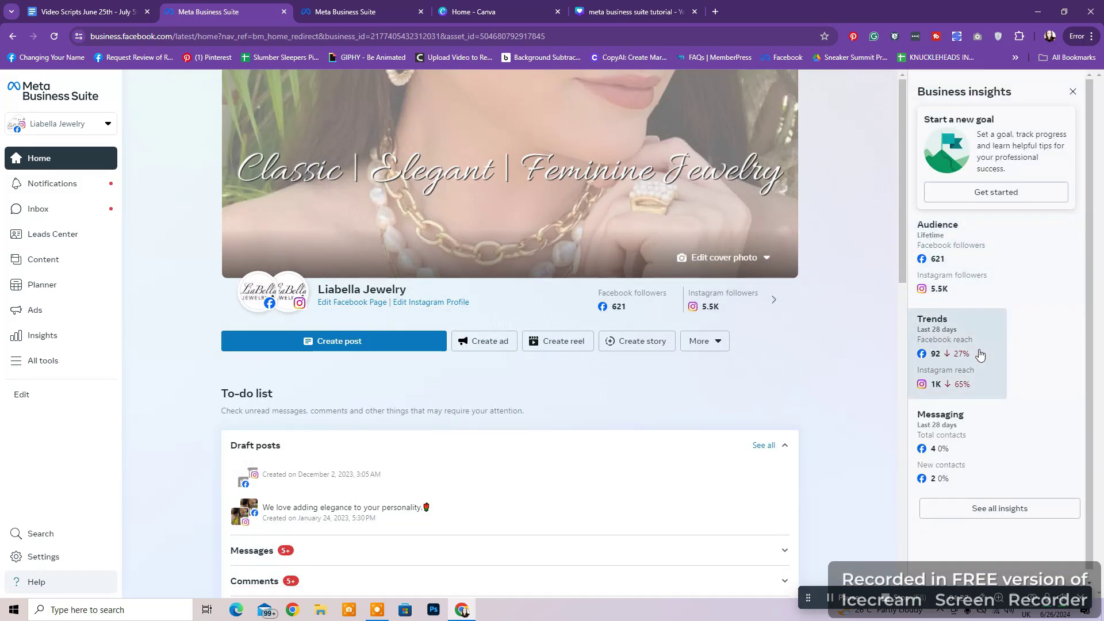
triple_click(1012, 89)
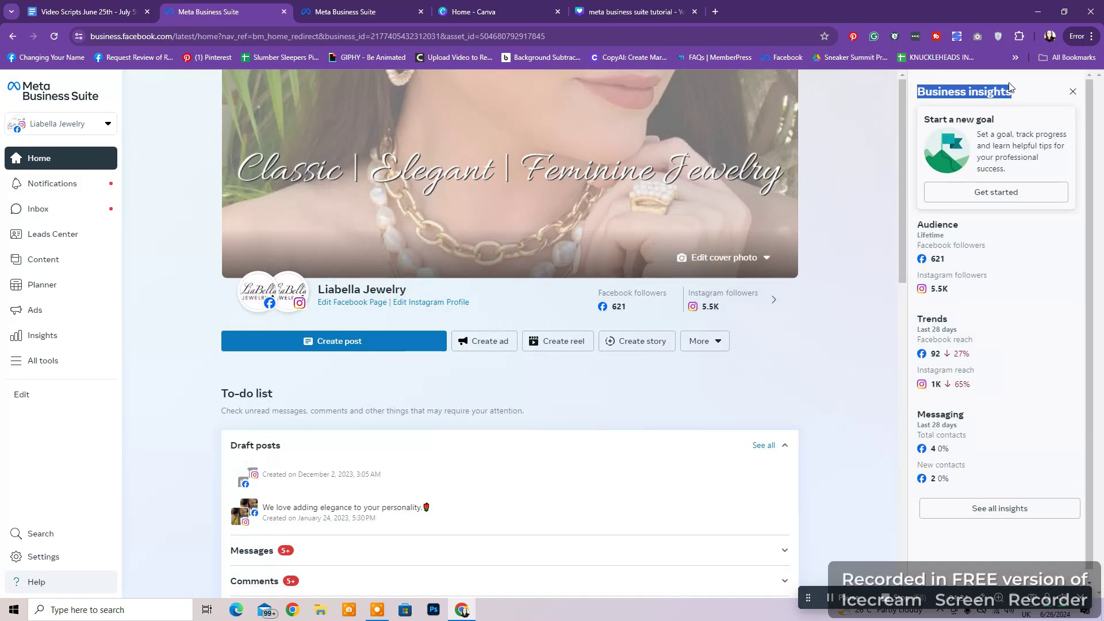
click(1021, 92)
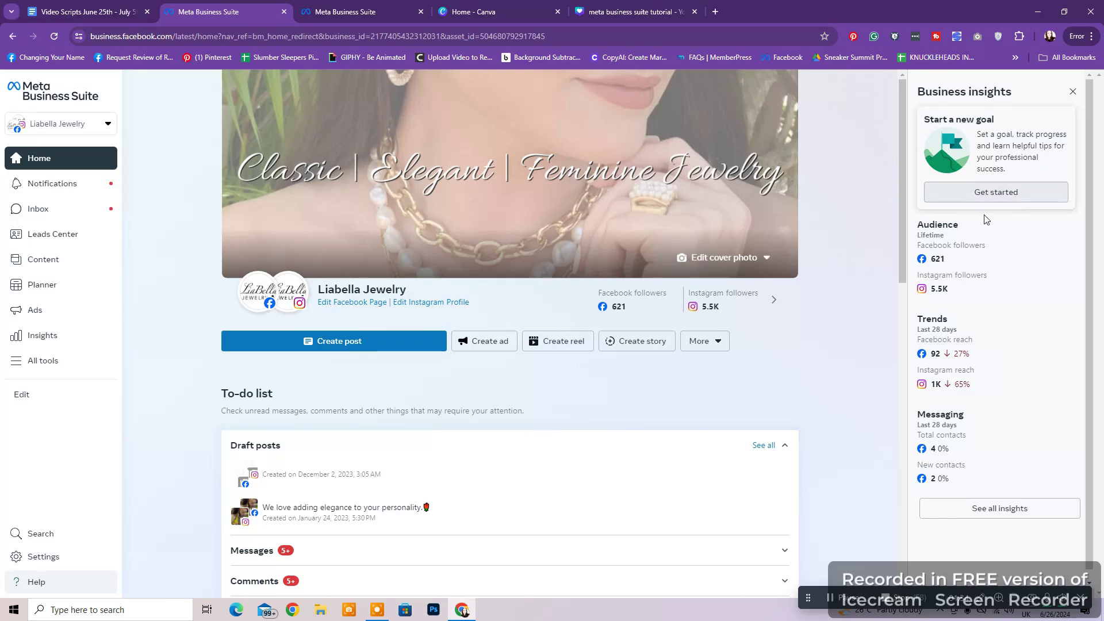
click(1023, 198)
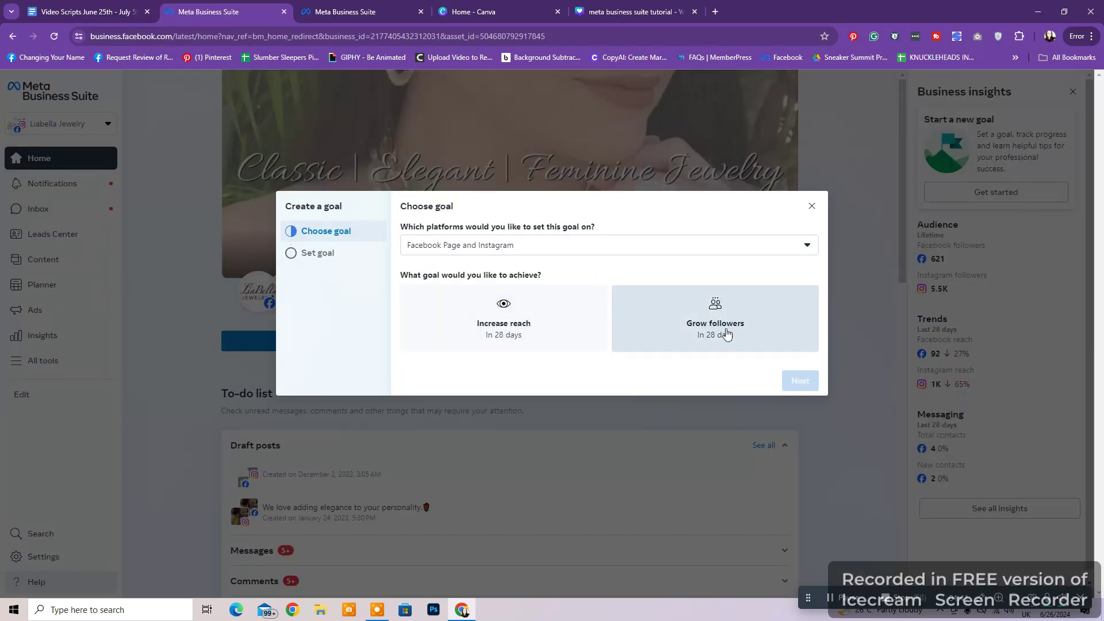
Cancel the goal, browse Notifications, Leads Center and Content, then launch Commerce from All tools
key(Escape)
click(78, 185)
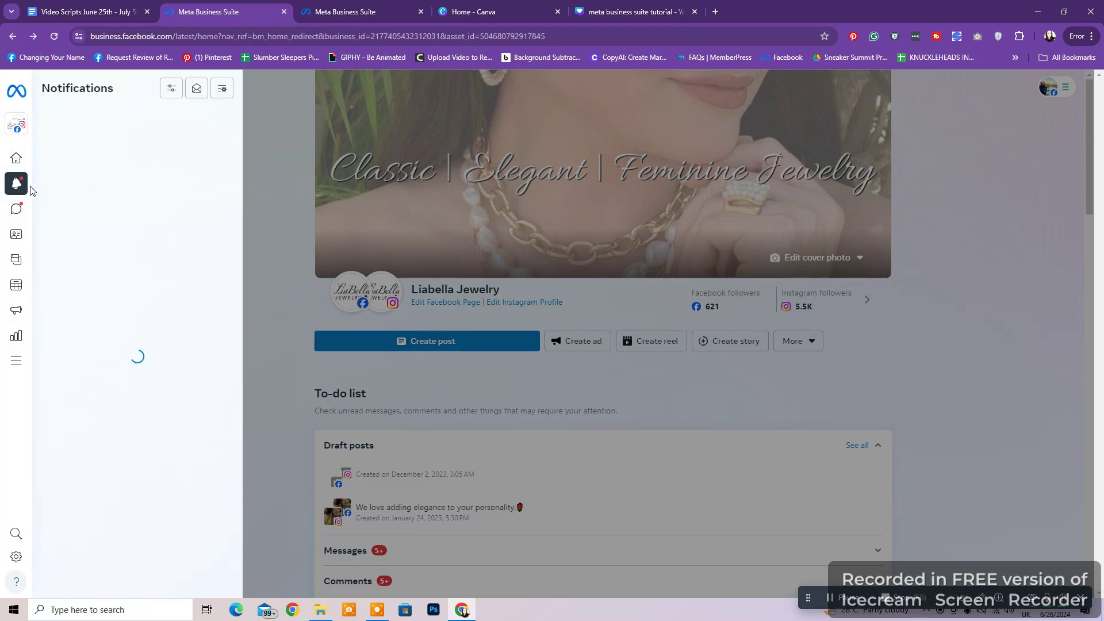
click(17, 236)
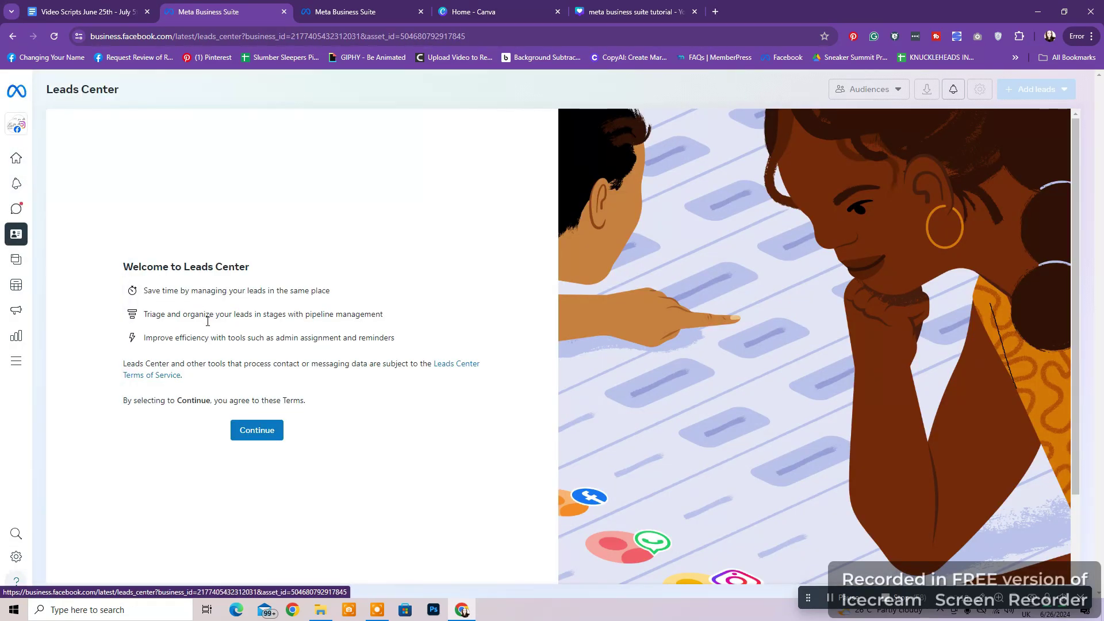
click(24, 268)
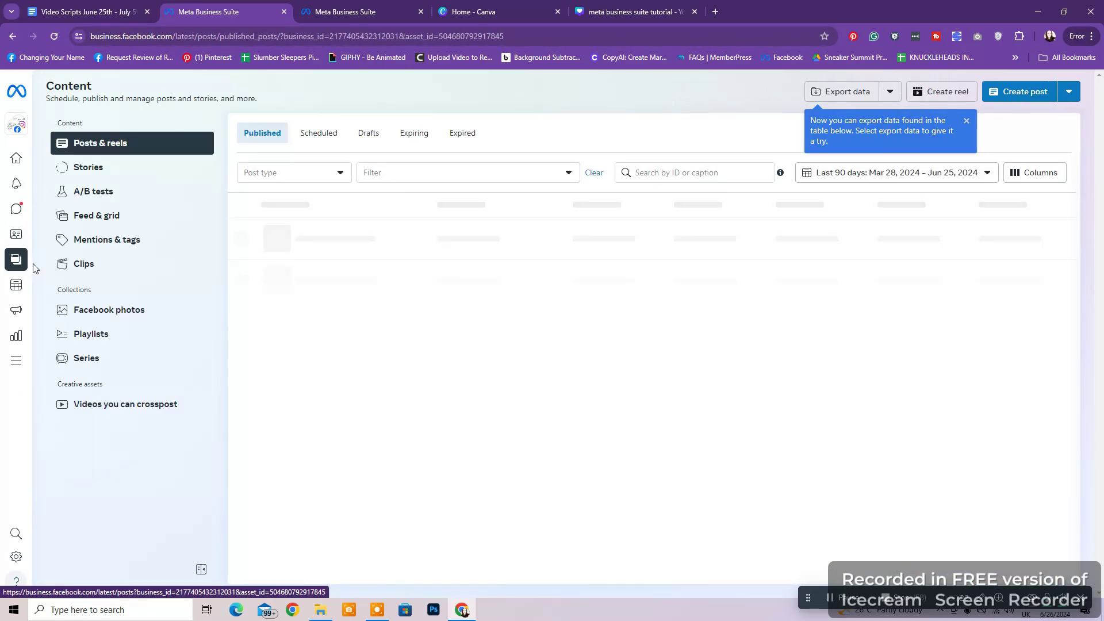
click(58, 367)
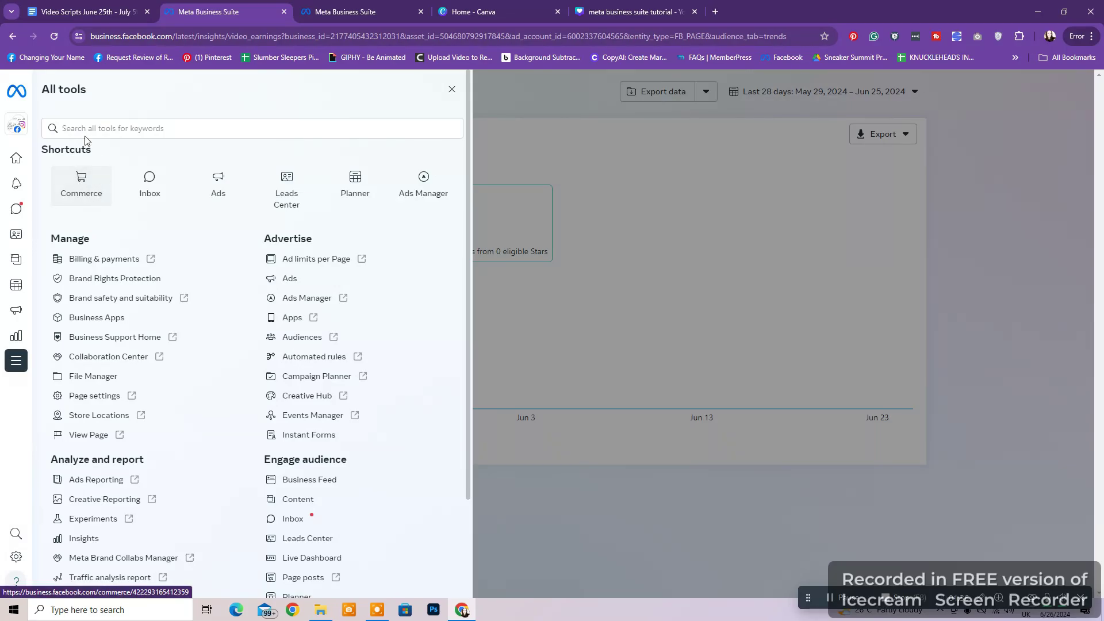
drag(41, 89, 90, 98)
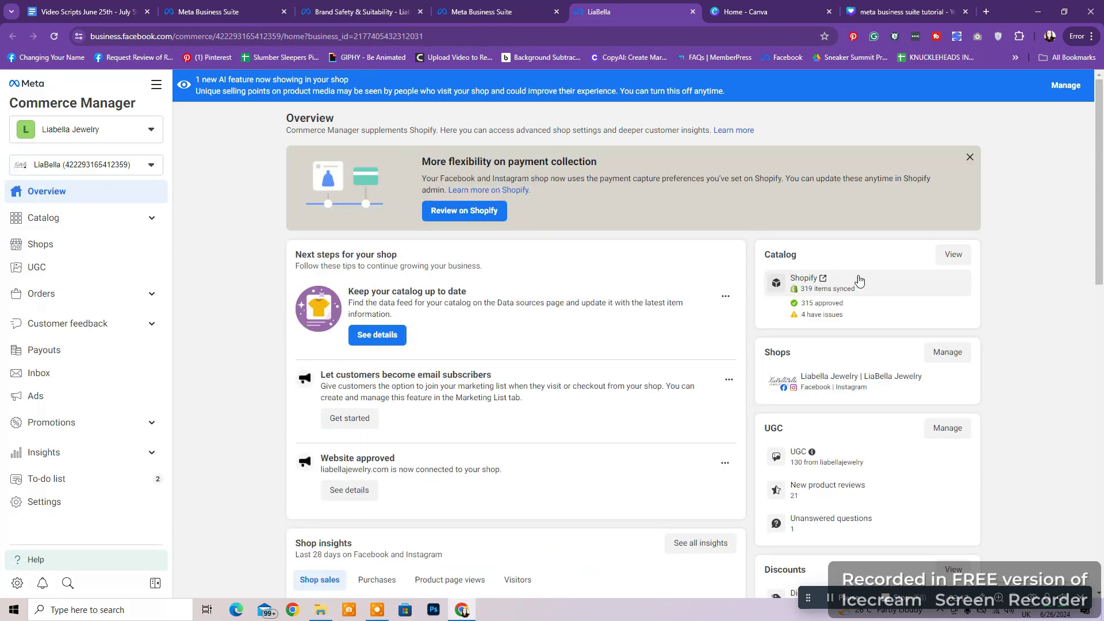
Open the Shopify catalog's Items list with 319 items and 771 variants
click(804, 251)
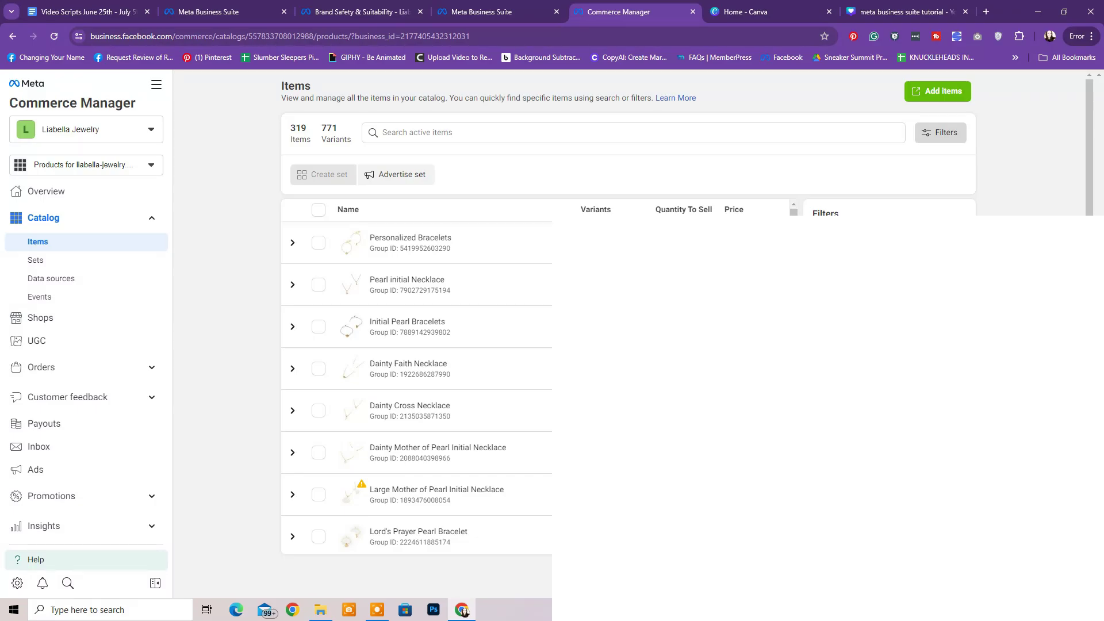
scroll(688, 312, down, 1)
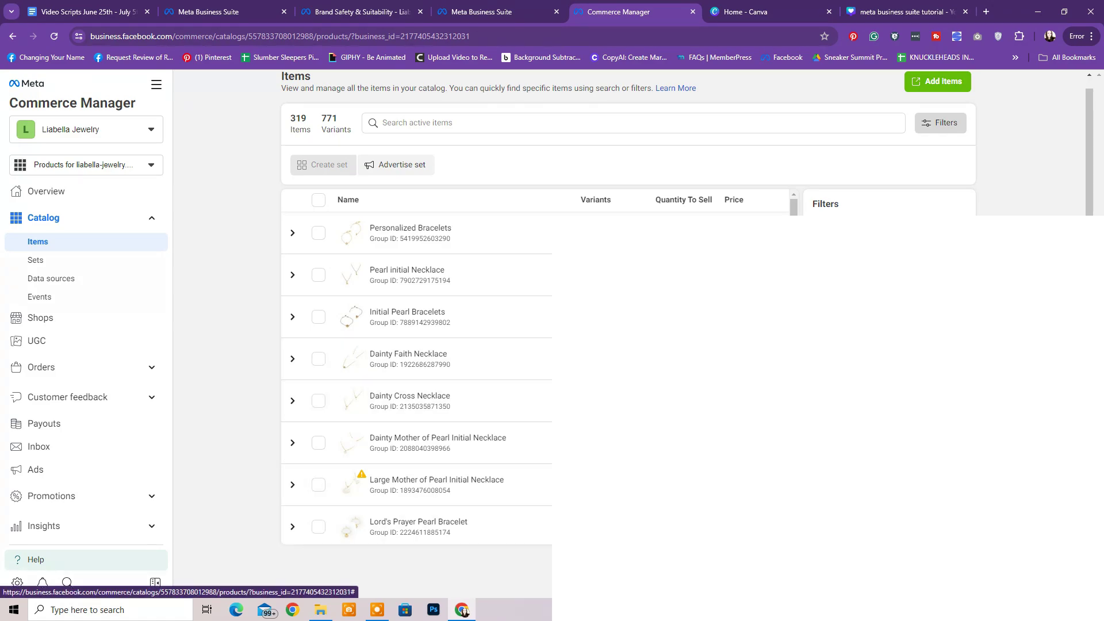
scroll(688, 312, up, 1)
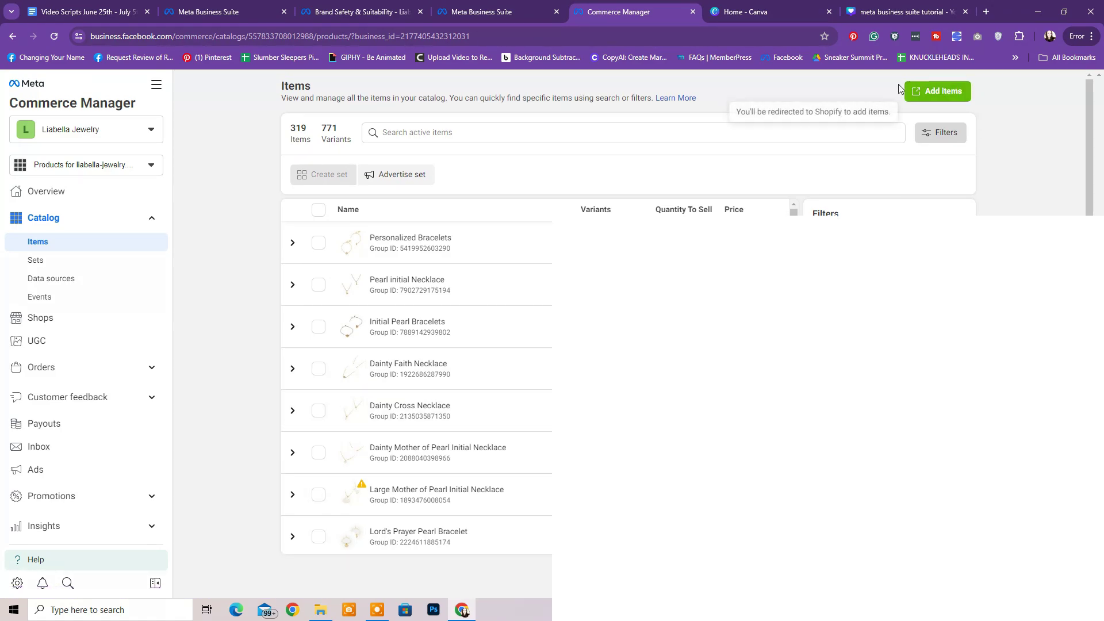
Try Add items, then review the shop builder pages and the shop's checkout method settings
click(944, 92)
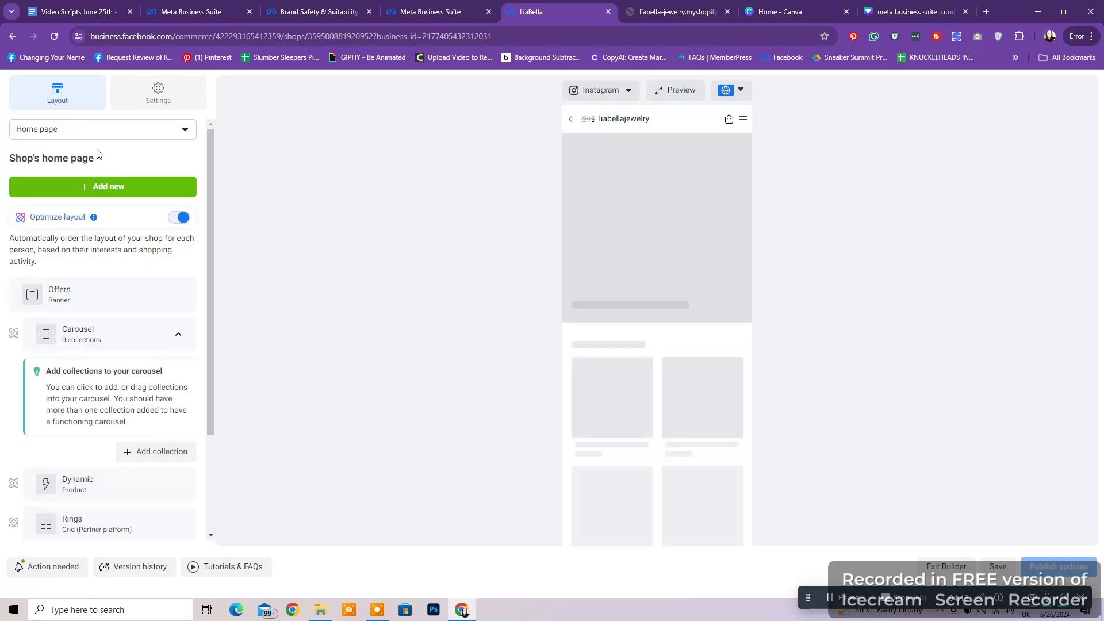
scroll(129, 345, down, 2)
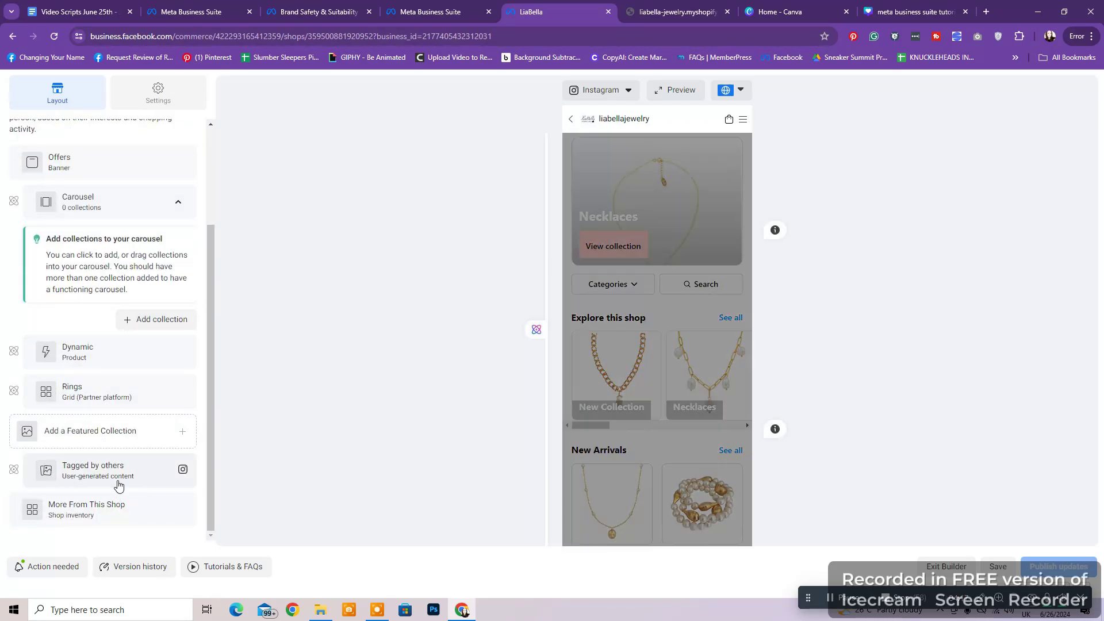
scroll(113, 387, up, 2)
scroll(653, 418, up, 5)
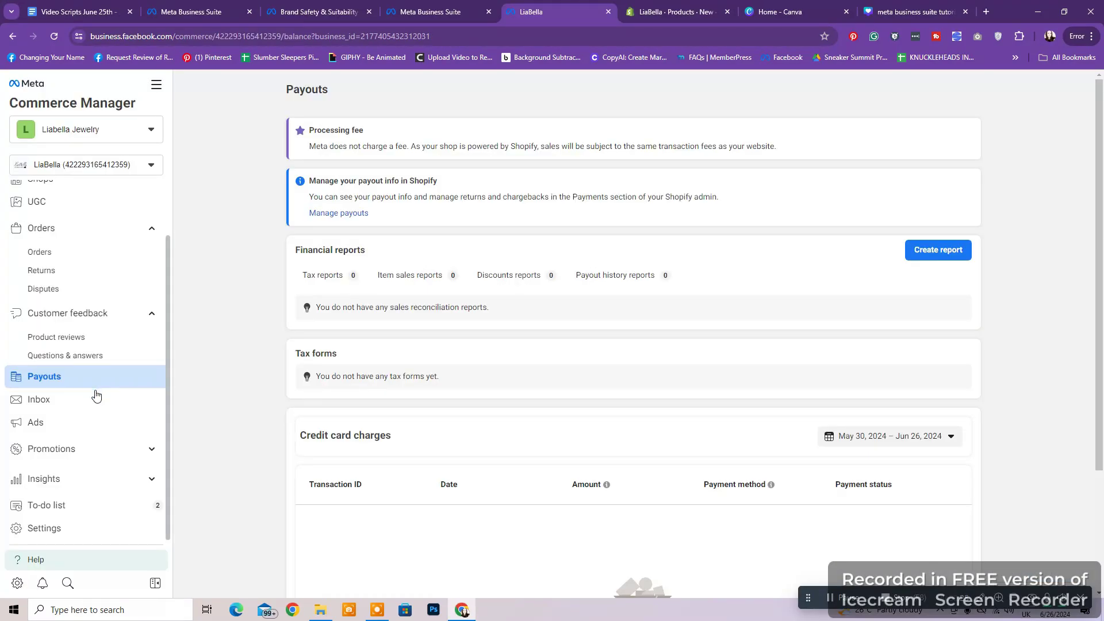
click(94, 399)
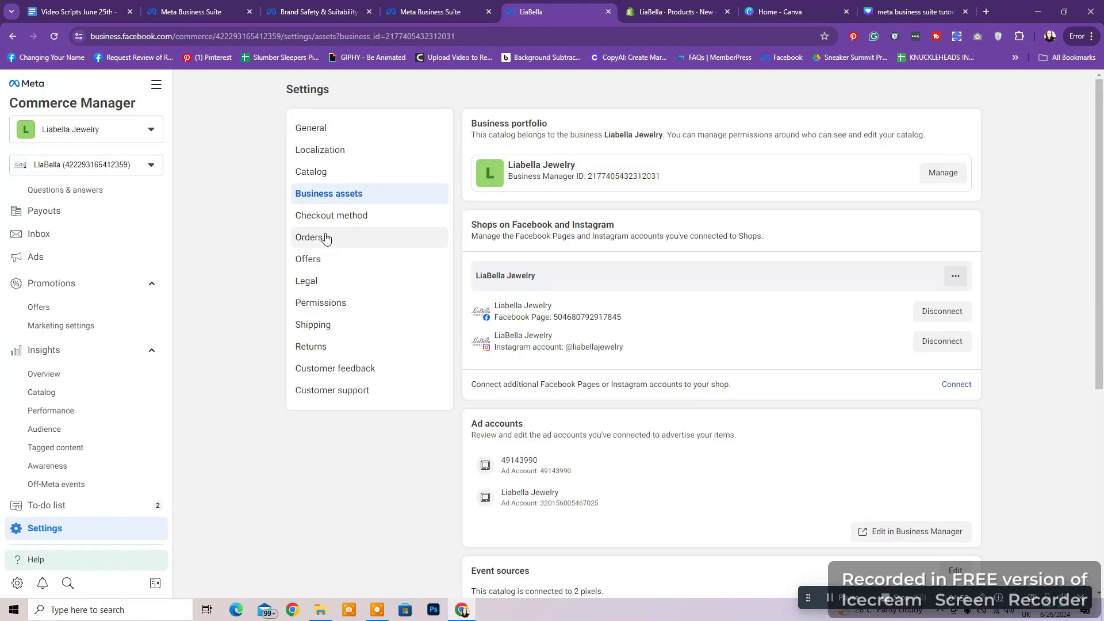
click(347, 216)
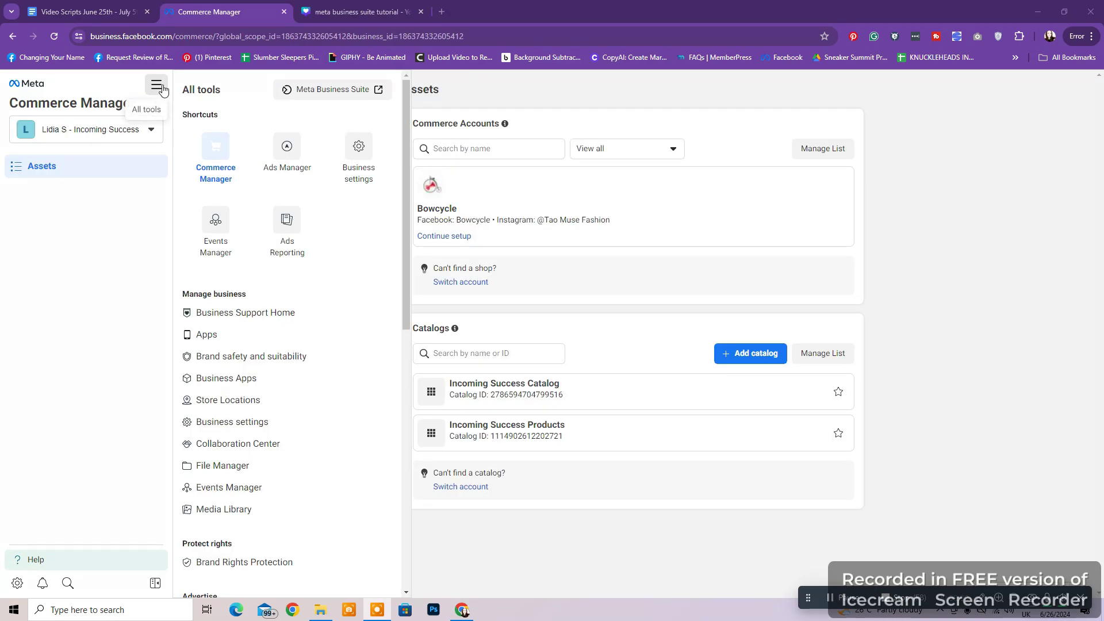
Open Business settings and review People, Pages and Catalogs, ending on Business info
drag(180, 94, 221, 92)
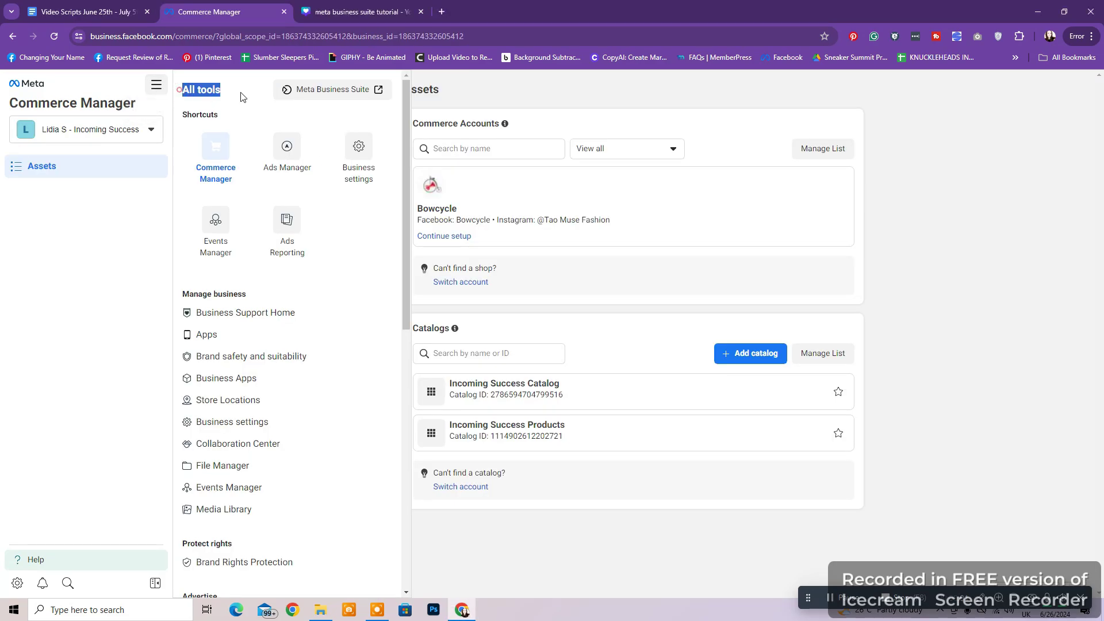
click(360, 151)
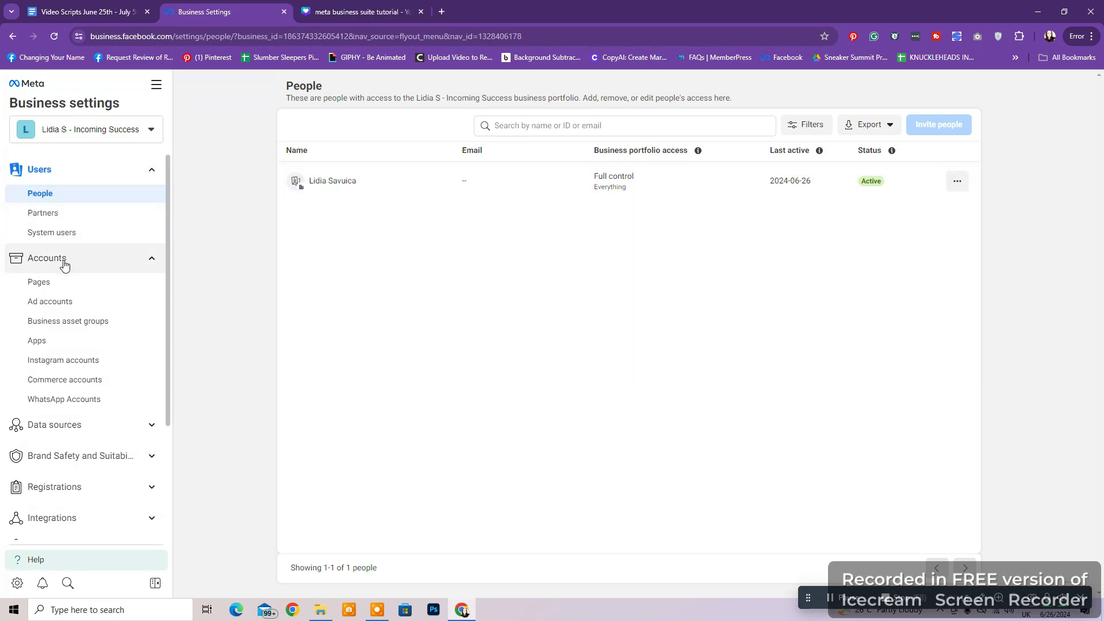
click(61, 283)
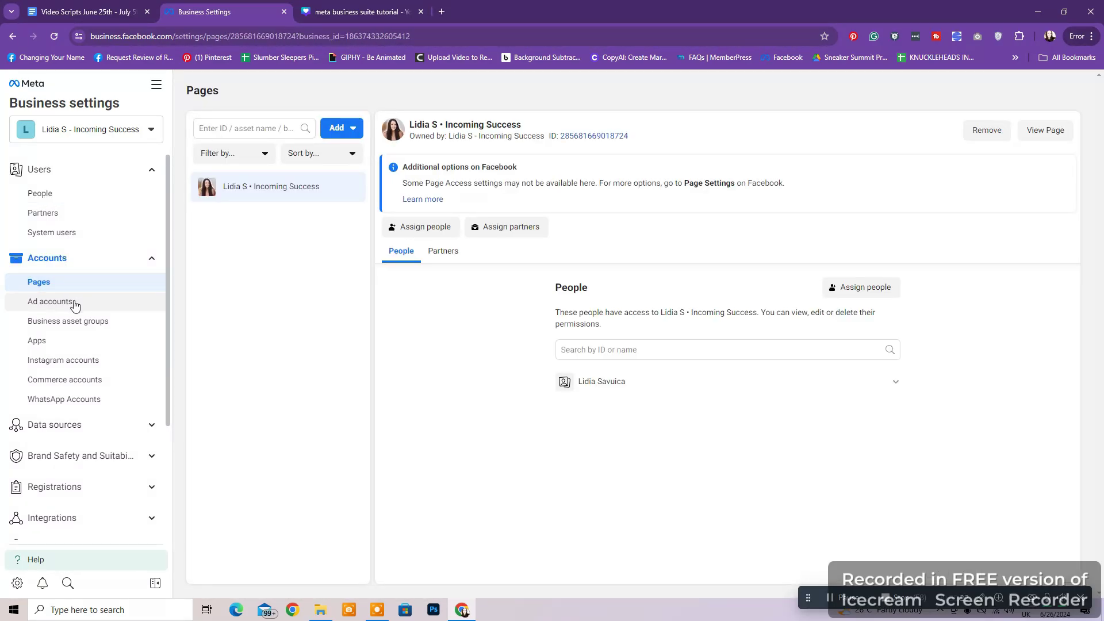
click(102, 361)
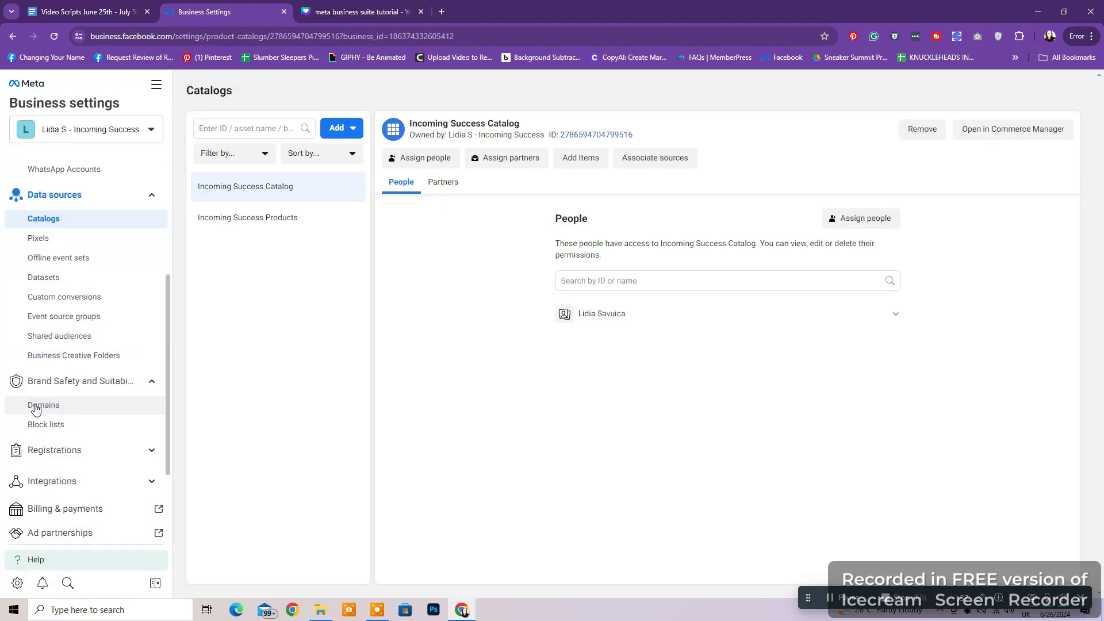
click(36, 408)
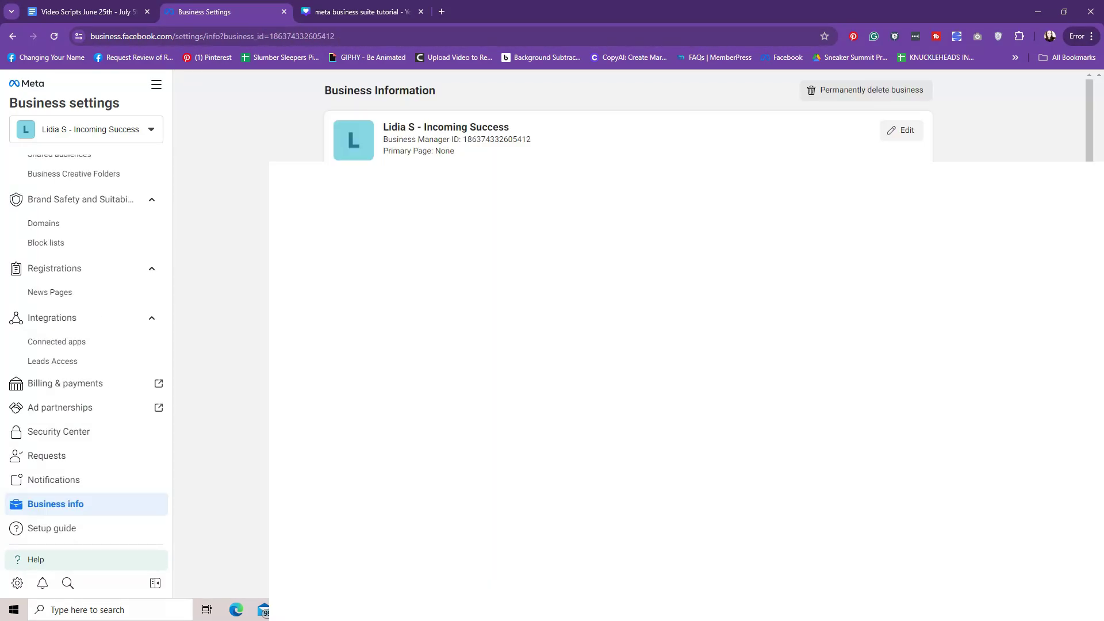
Scroll through the Incoming Success business information page
scroll(629, 345, down, 5)
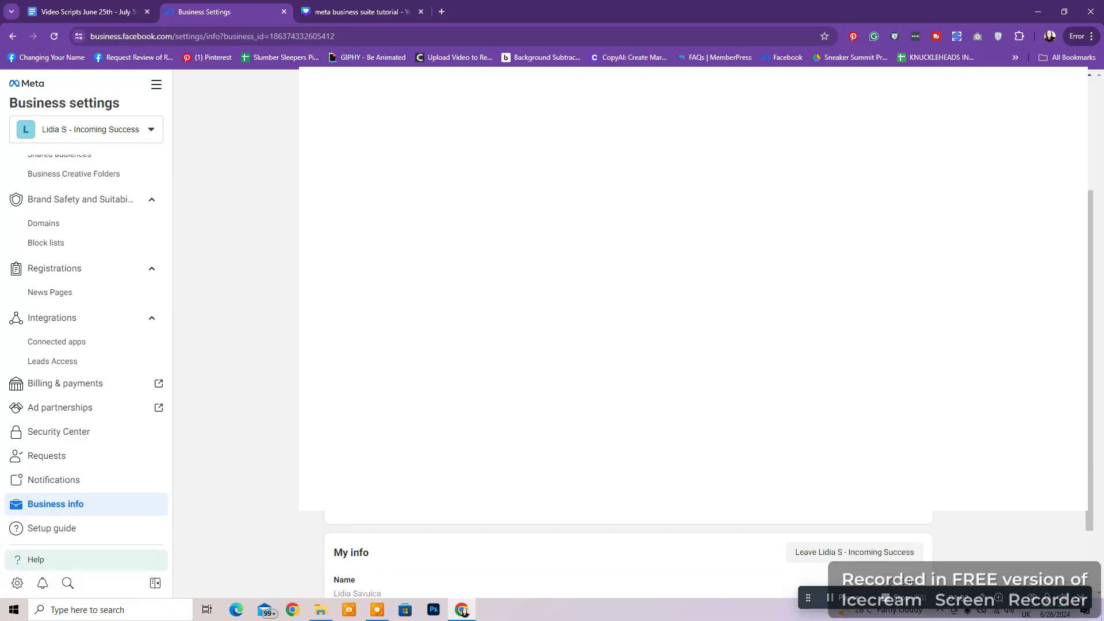
scroll(628, 346, down, 3)
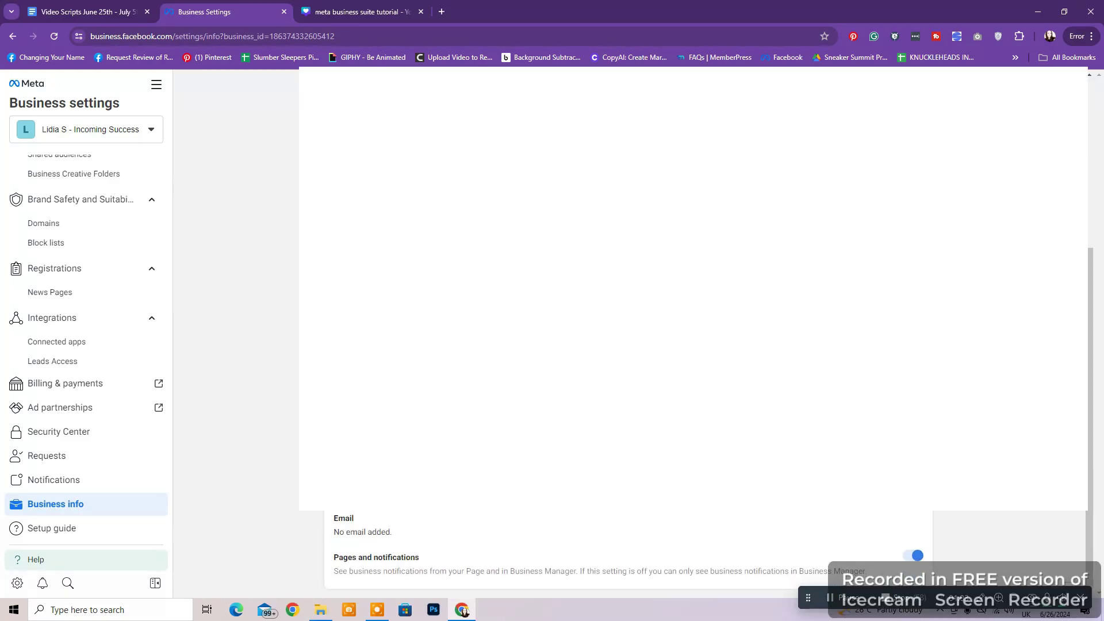
scroll(628, 346, up, 10)
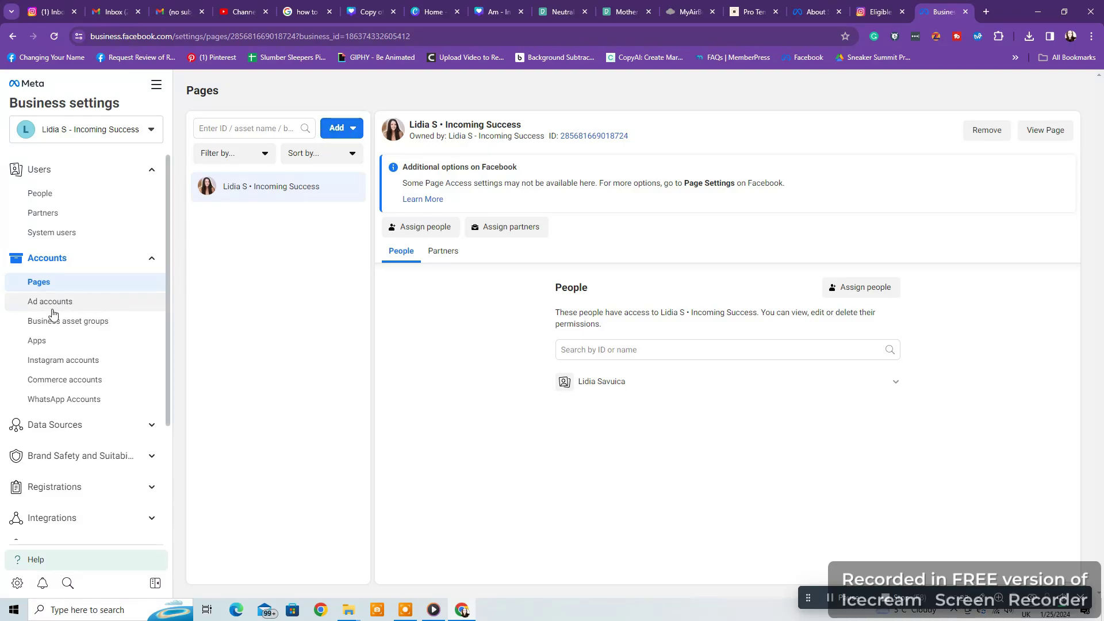
Open the business's Instagram accounts list
click(51, 367)
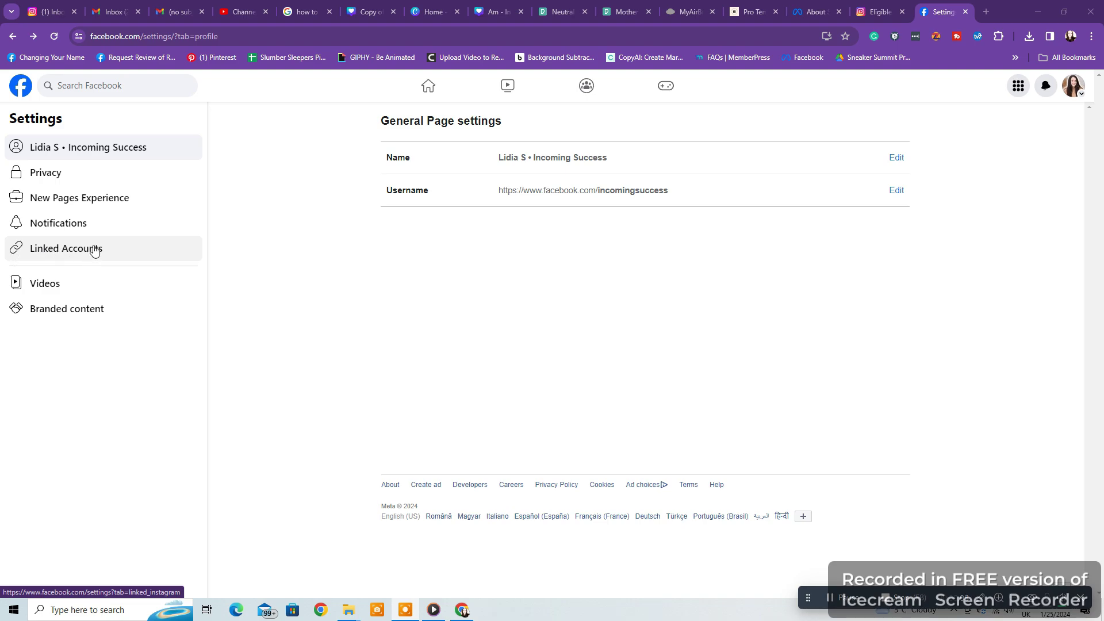
View the Instagram account linked to the Incoming Success Page under Linked Accounts
click(17, 252)
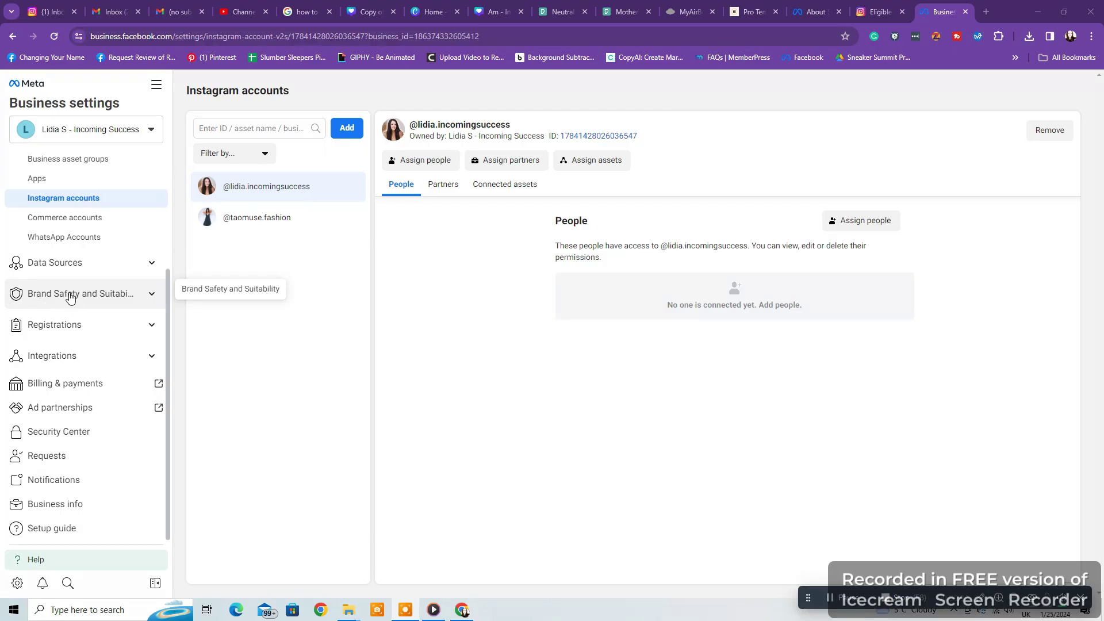
Open the Domains list under Brand Safety and Suitability and select exampleyes.com
click(151, 294)
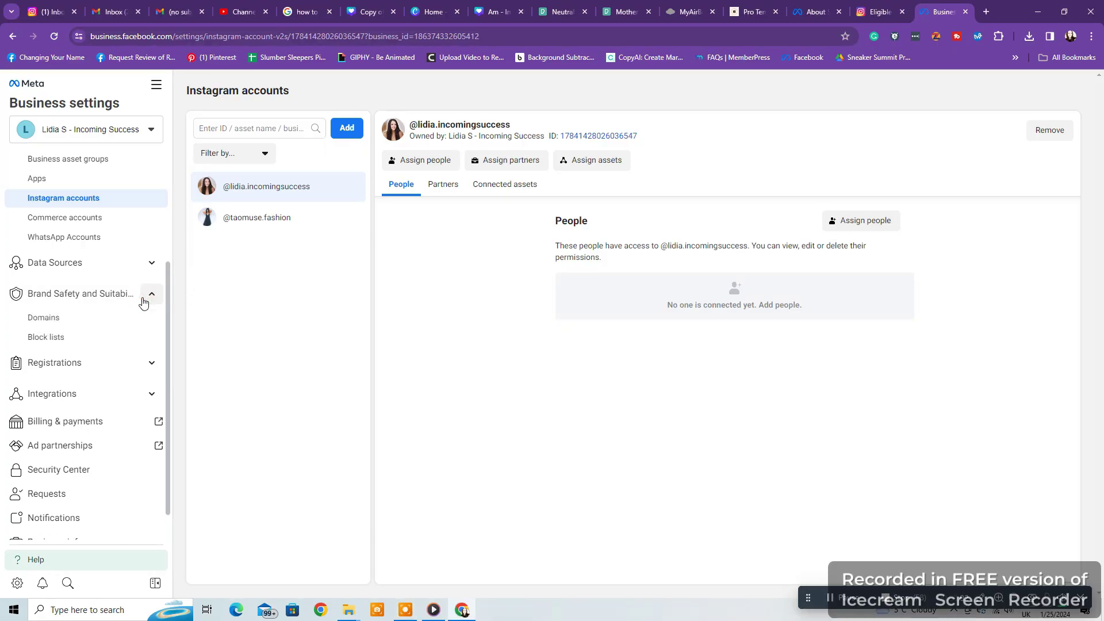
click(77, 319)
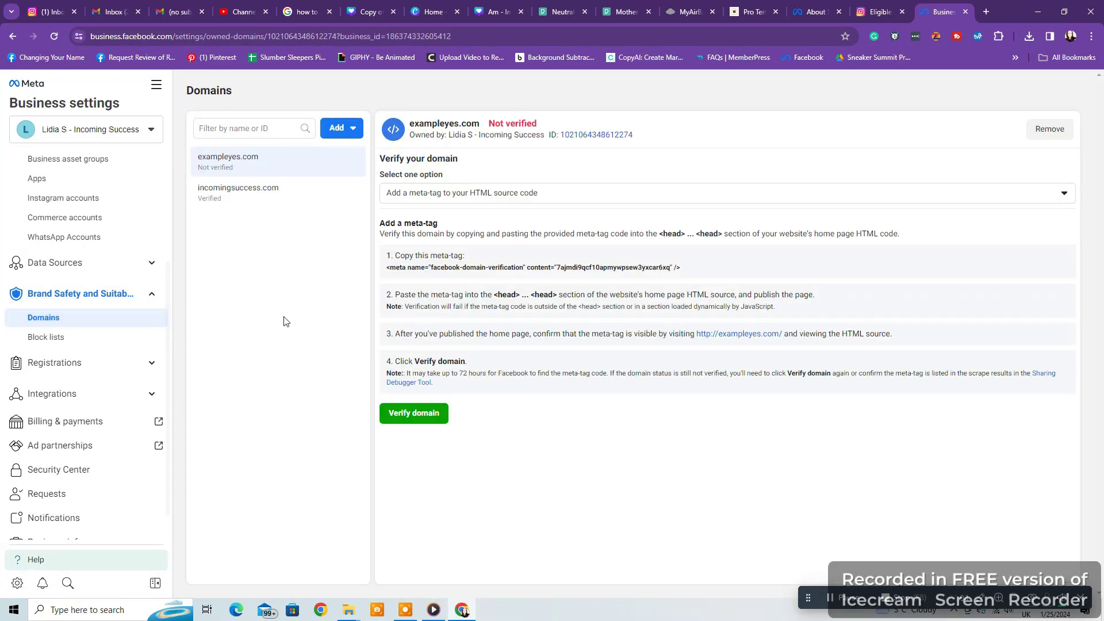
drag(412, 124, 482, 127)
click(404, 128)
drag(408, 127, 483, 127)
click(483, 128)
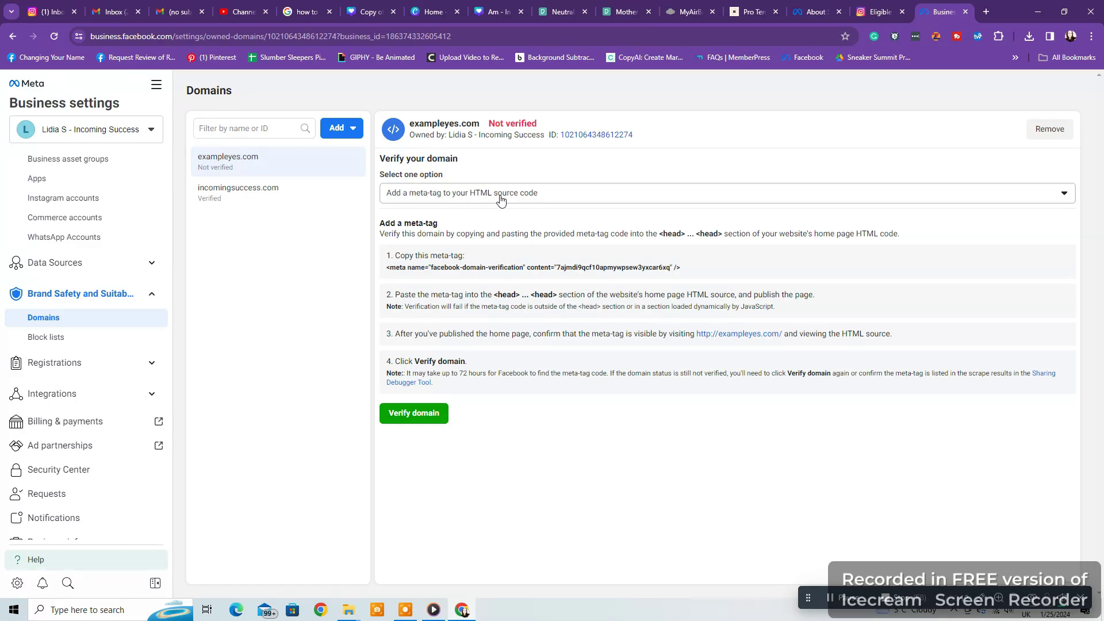
Review the verification method options, keep meta-tag verification, and highlight the <head> placement note
click(544, 200)
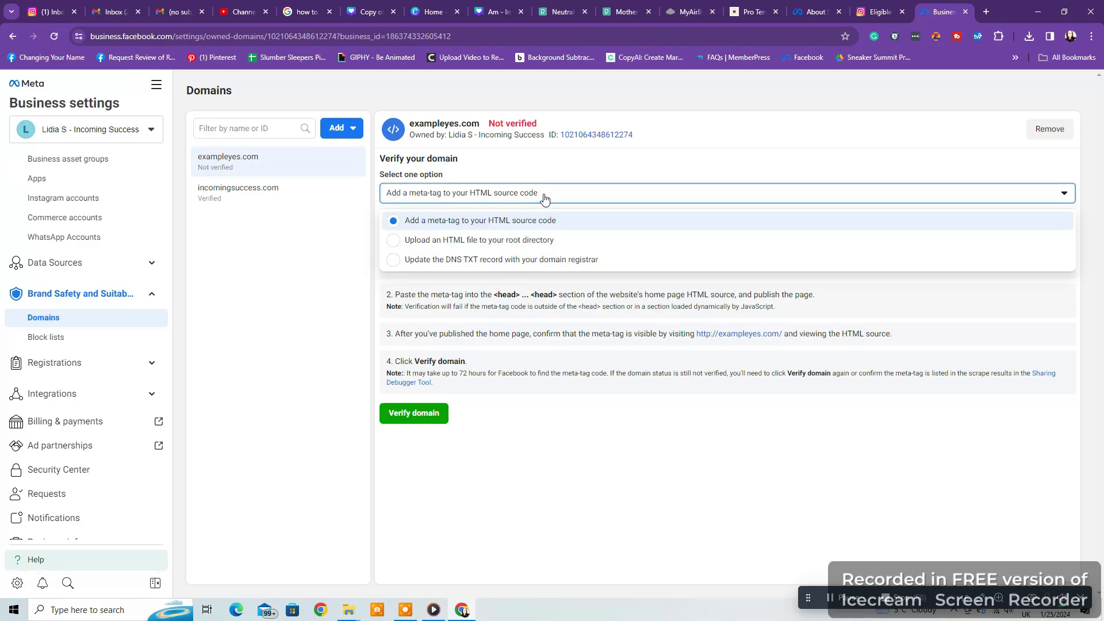
click(544, 199)
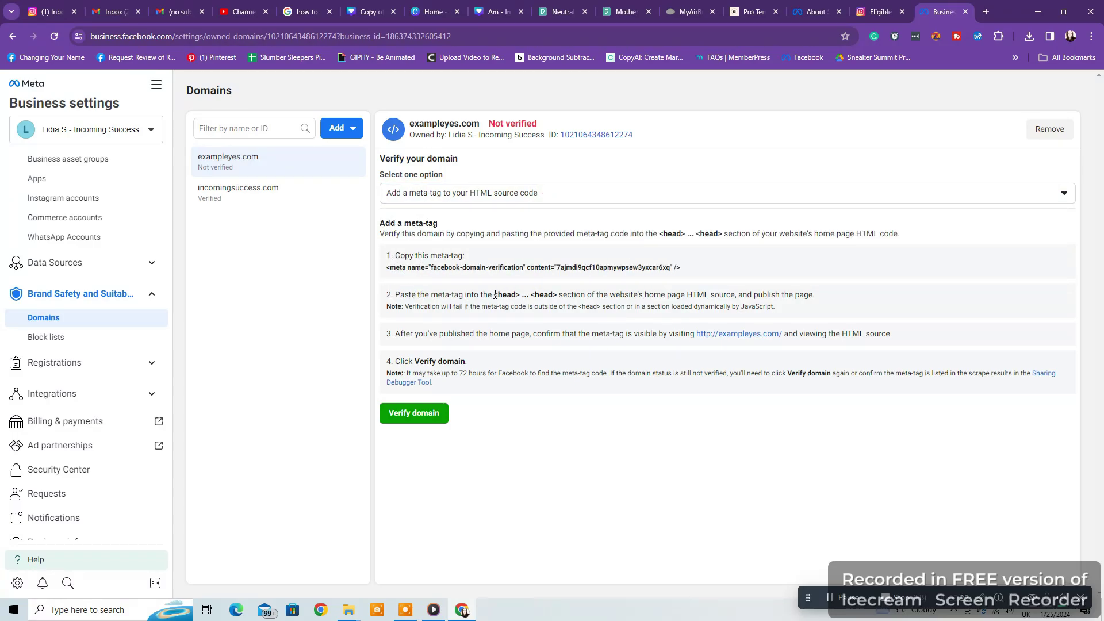
drag(495, 295, 558, 295)
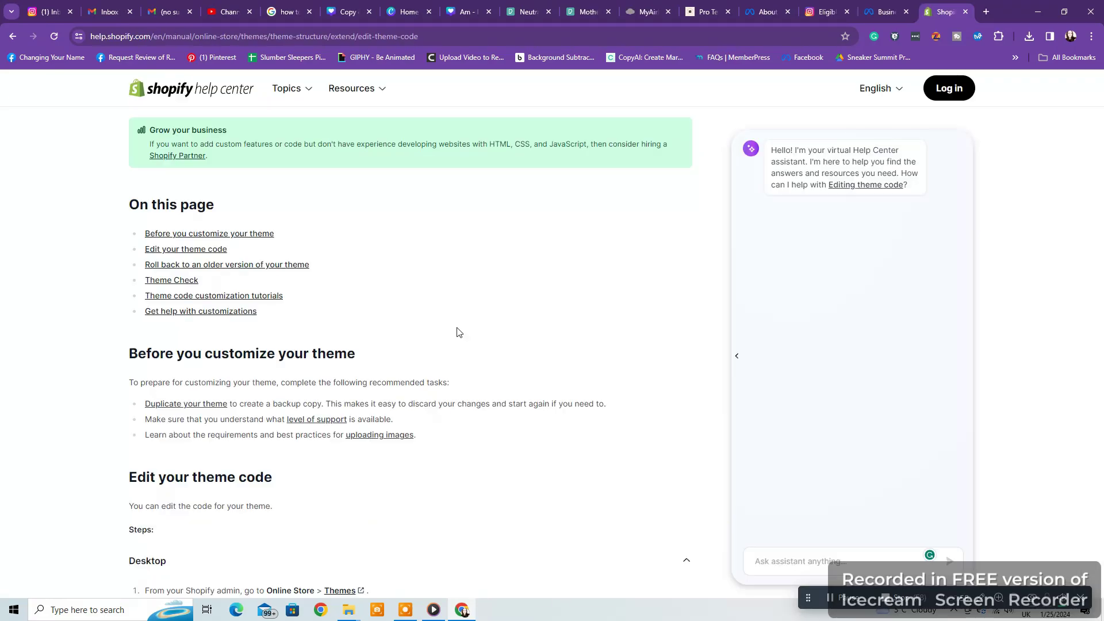
Read down through Shopify's 'Edit theme code' help article
scroll(457, 328, down, 3)
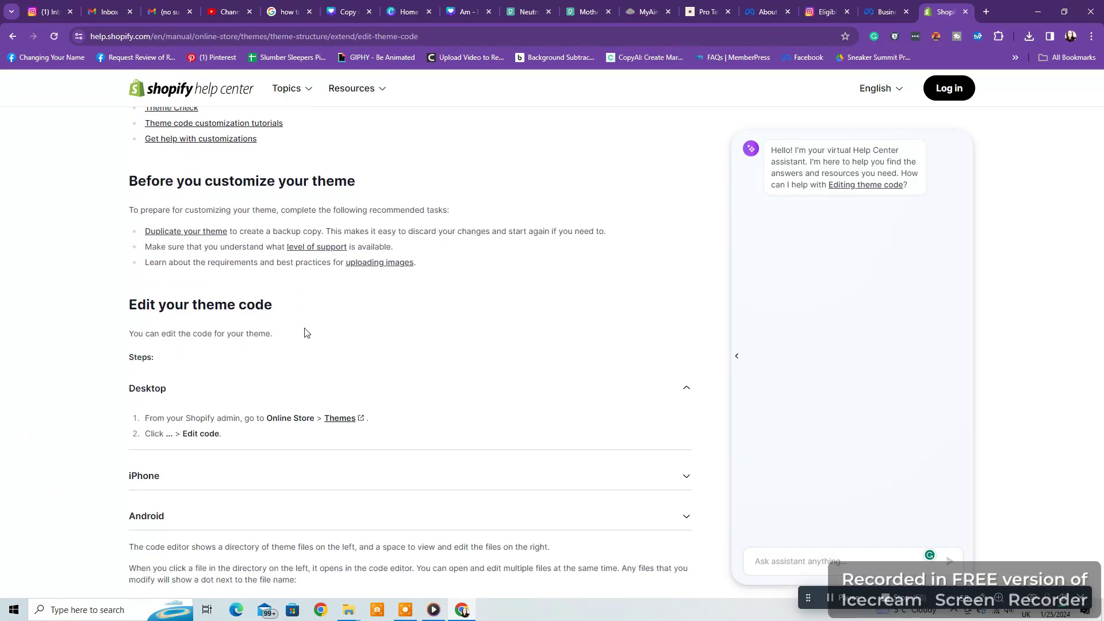
scroll(307, 334, down, 3)
scroll(169, 151, down, 8)
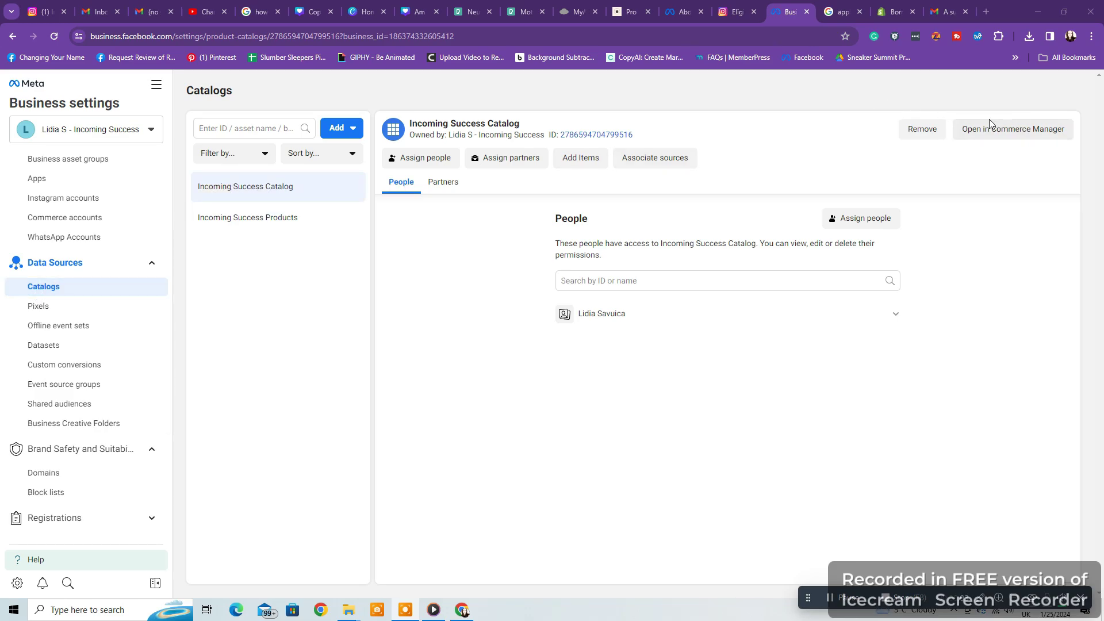
Open the Incoming Success Catalog in Commerce Manager and start an Add items form with blank product rows
click(1009, 134)
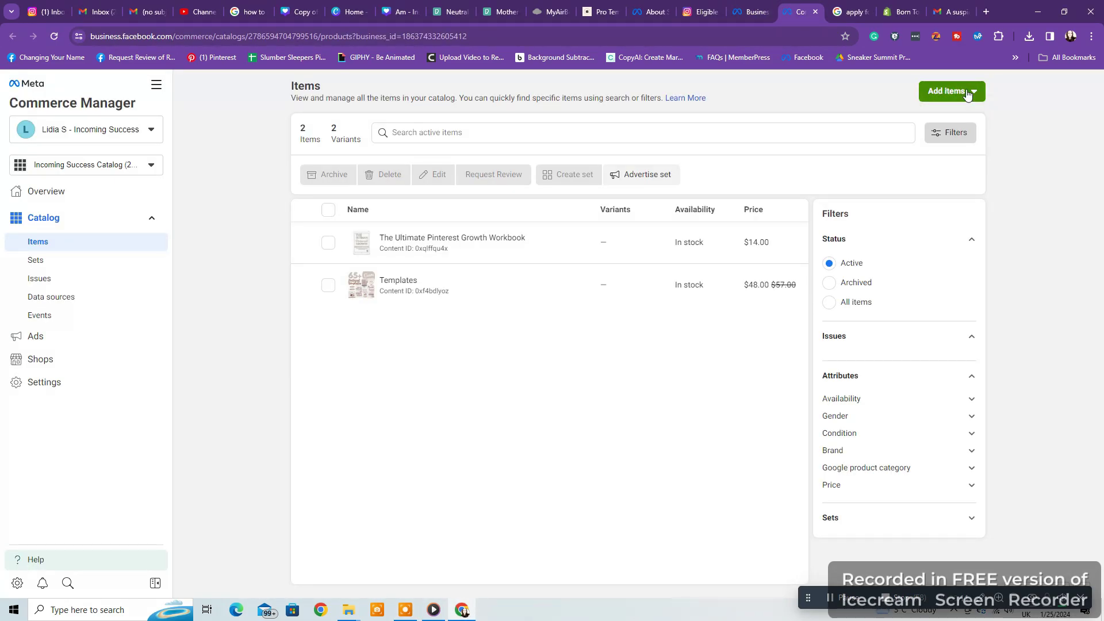
click(959, 98)
click(100, 383)
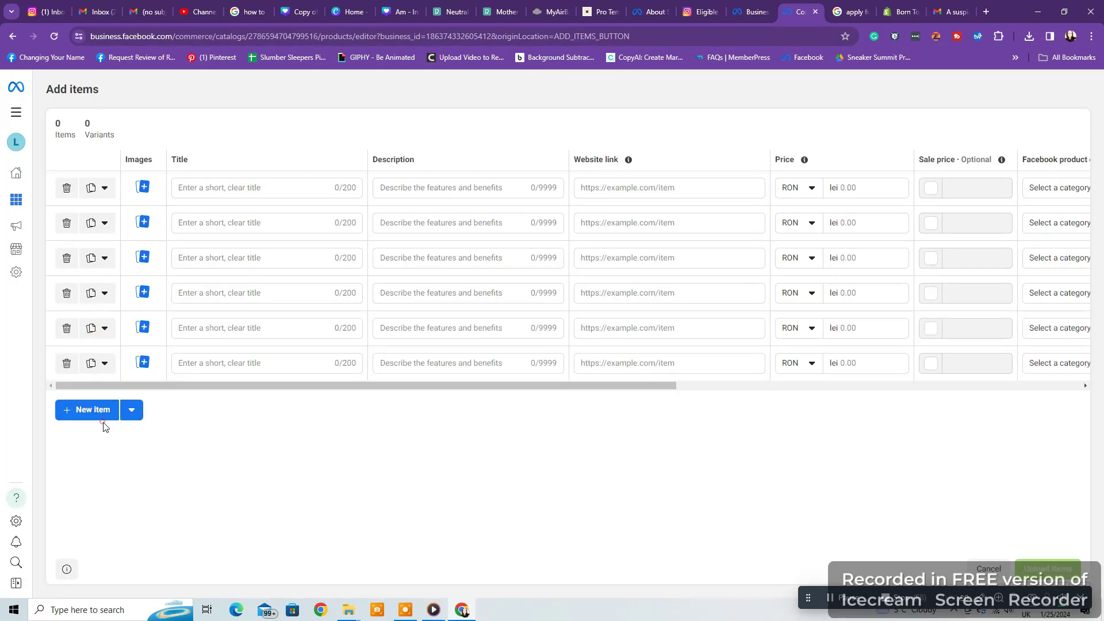